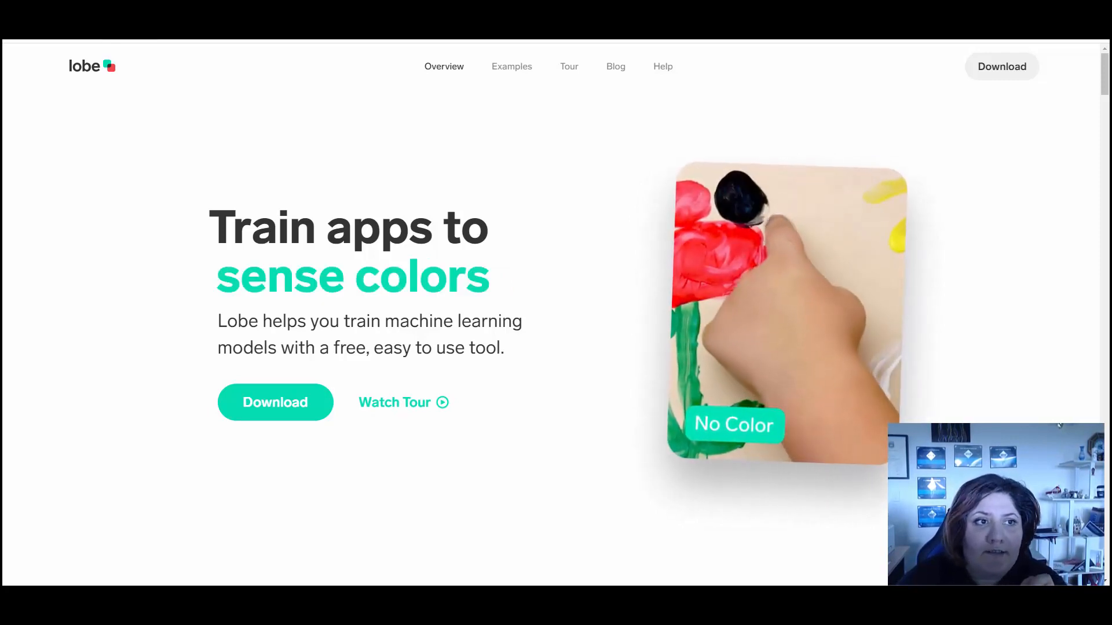
# Open the Lobe download form on the website and dismiss it without filling it in
pyautogui.click(298, 408)
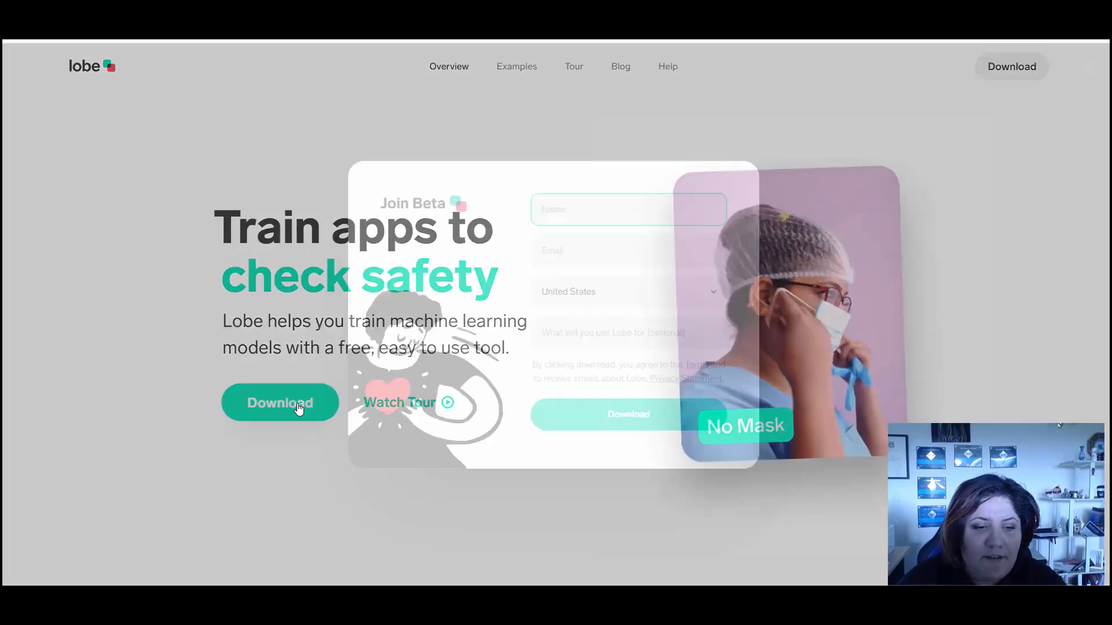
pyautogui.click(948, 206)
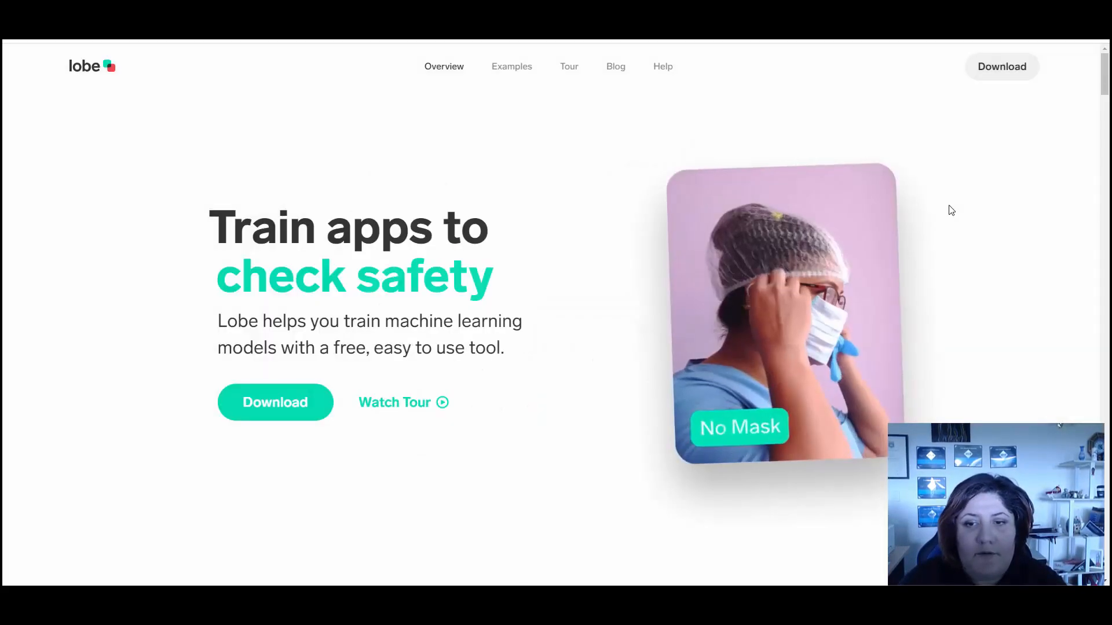
# Switch to the Lobe desktop app and create a new project named Headset Image Classification
pyautogui.hotkey('alt', 'Tab')
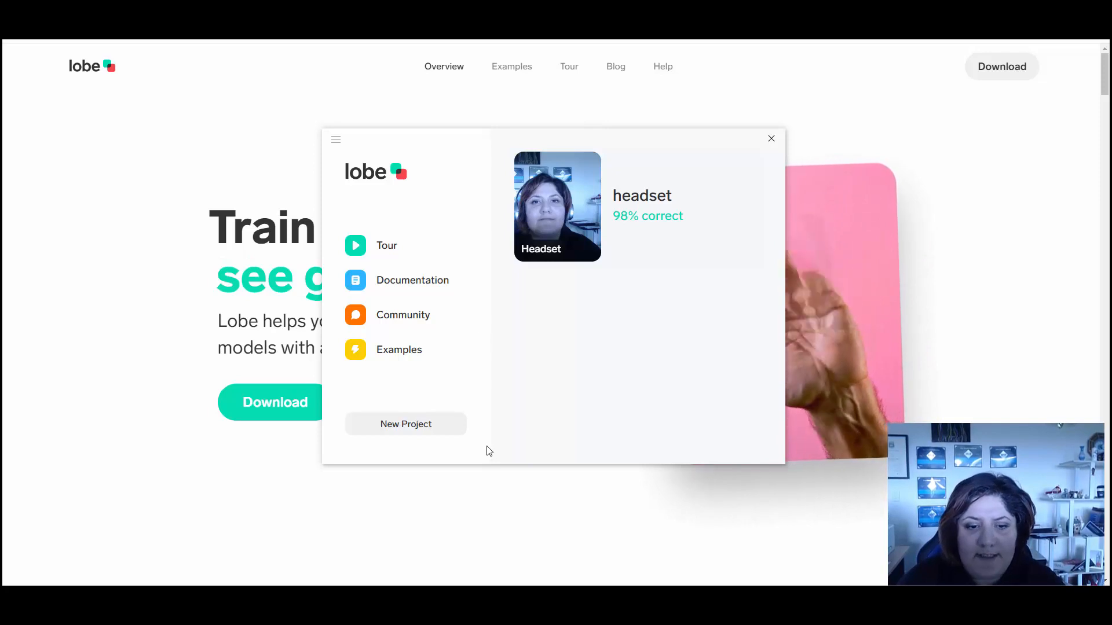
pyautogui.click(432, 430)
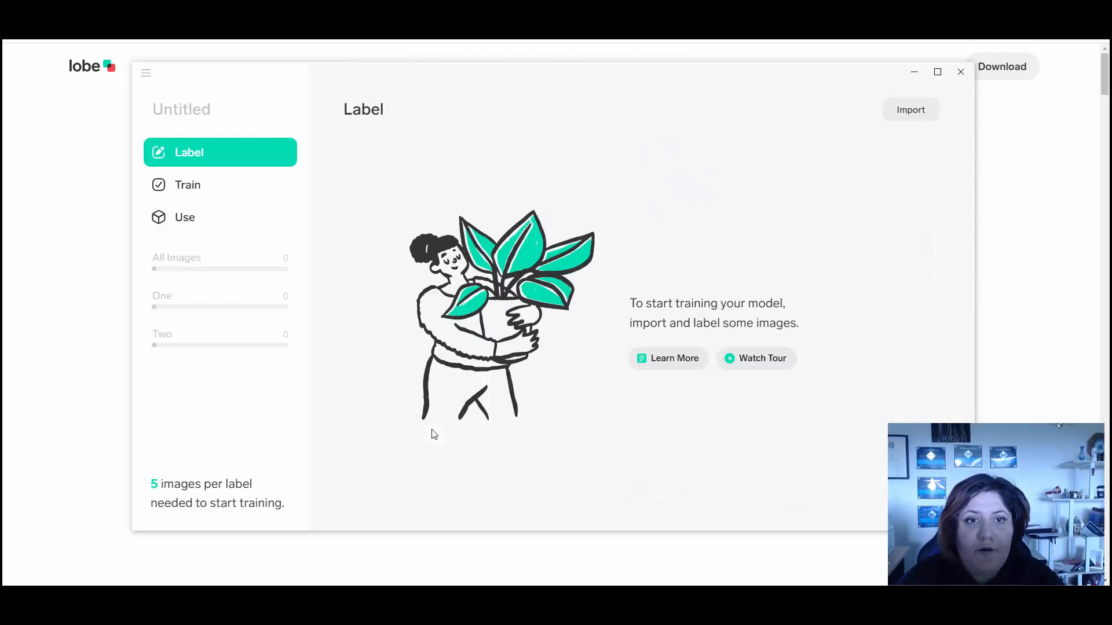
pyautogui.click(190, 112)
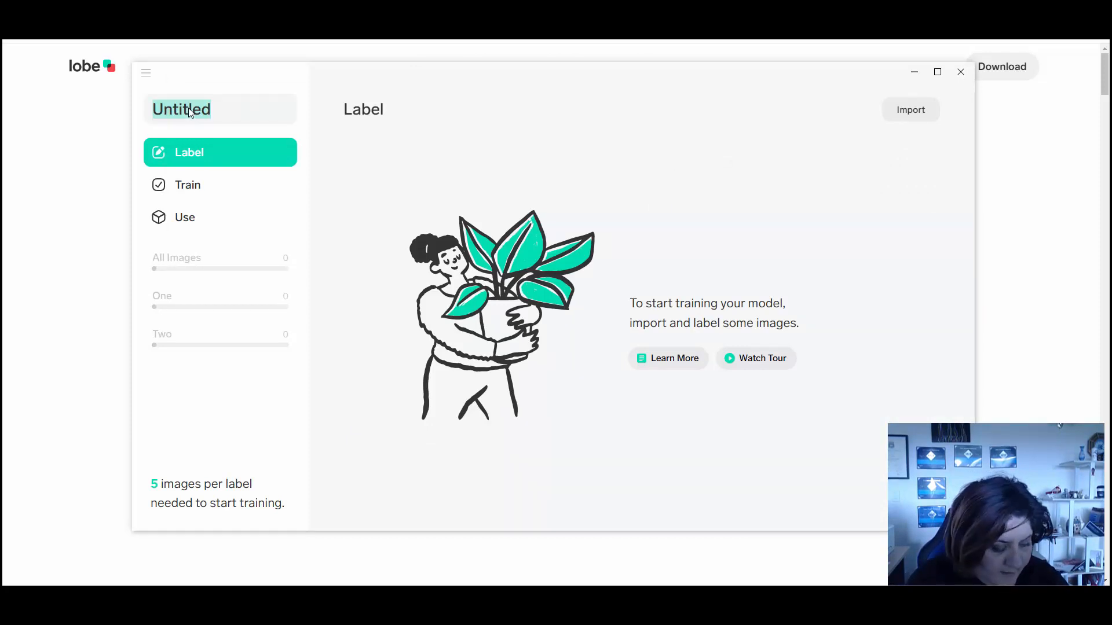
pyautogui.write('Headset I')
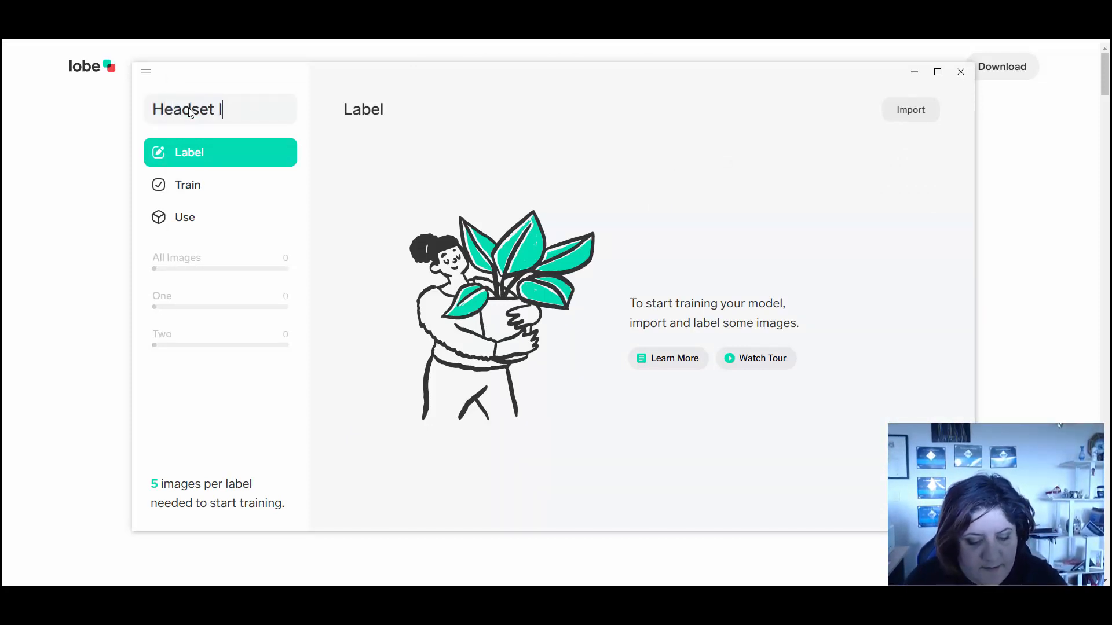
pyautogui.write('mage Classification')
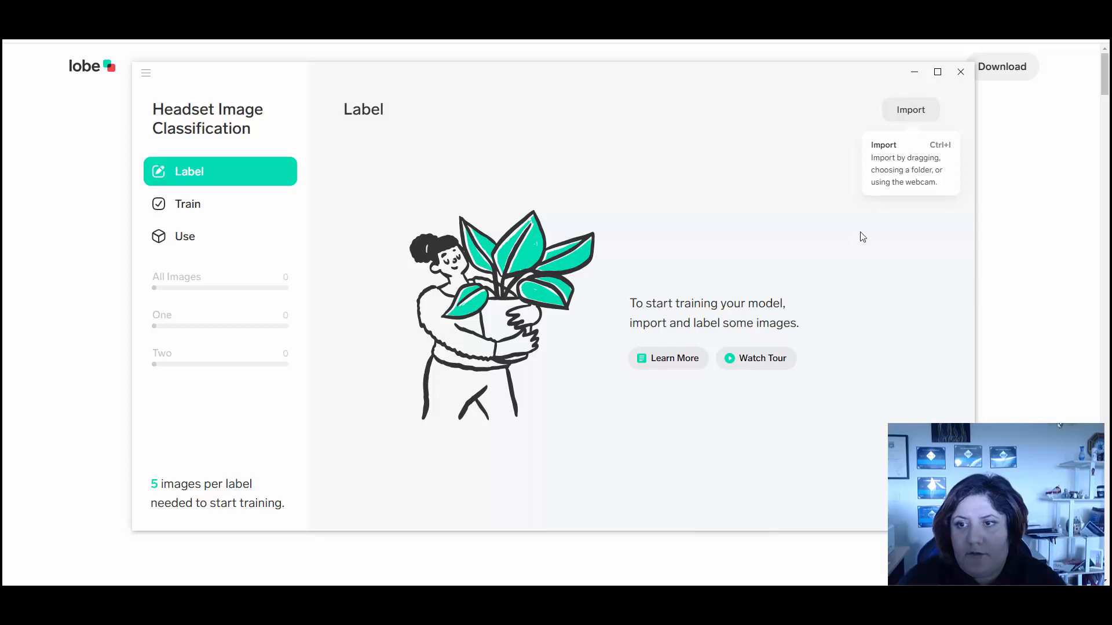
# Start importing images from the webcam, dismiss the camera access alert, and check the list of available cameras
pyautogui.click(912, 109)
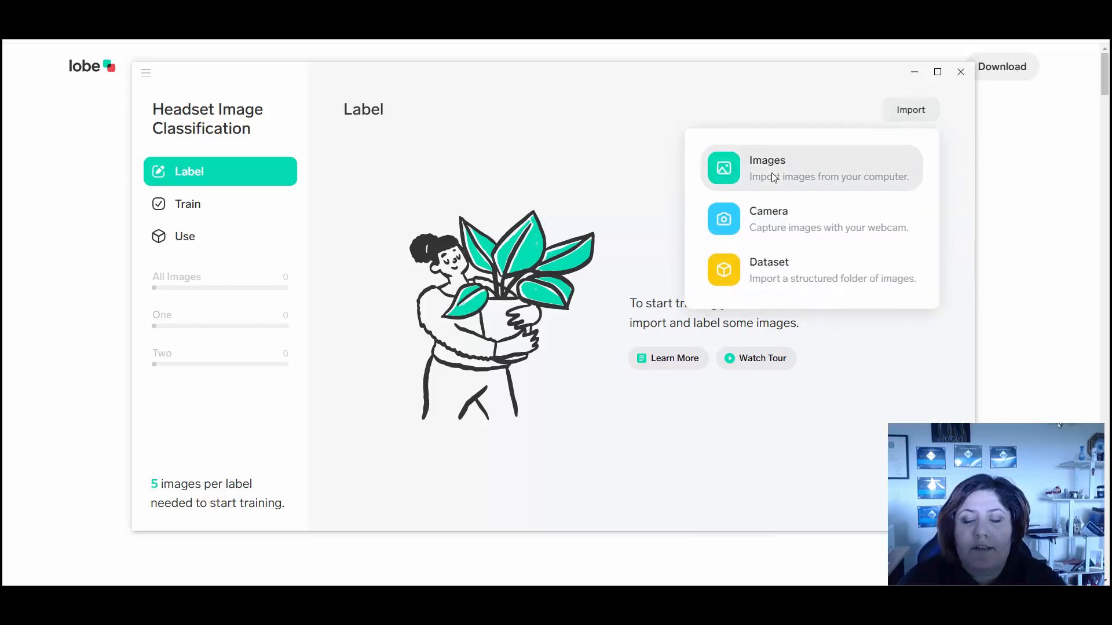
pyautogui.click(793, 222)
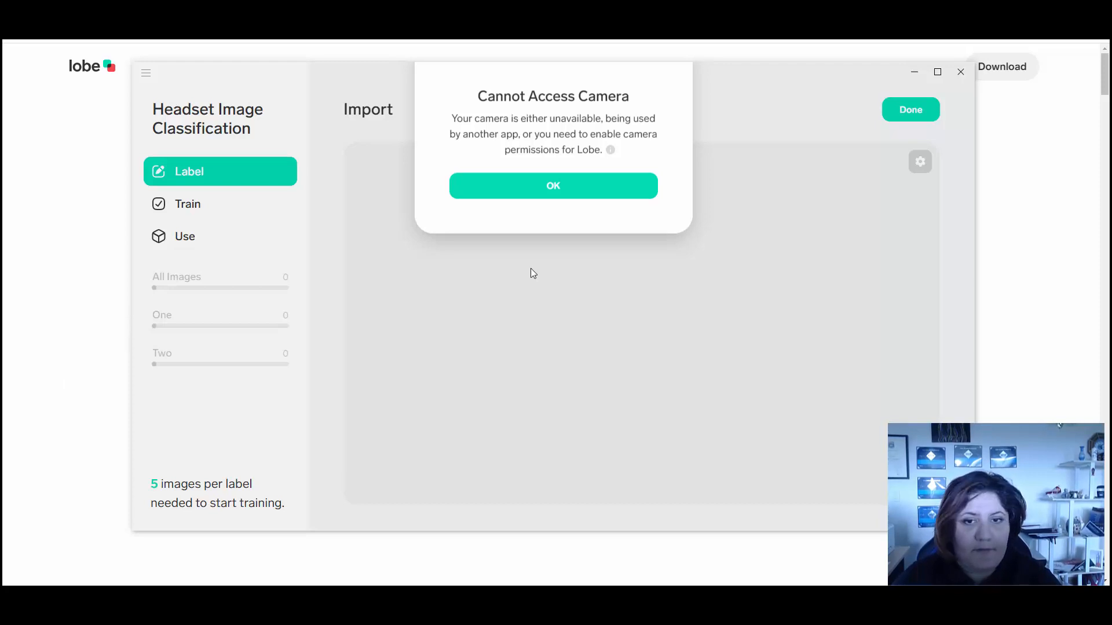
pyautogui.click(555, 195)
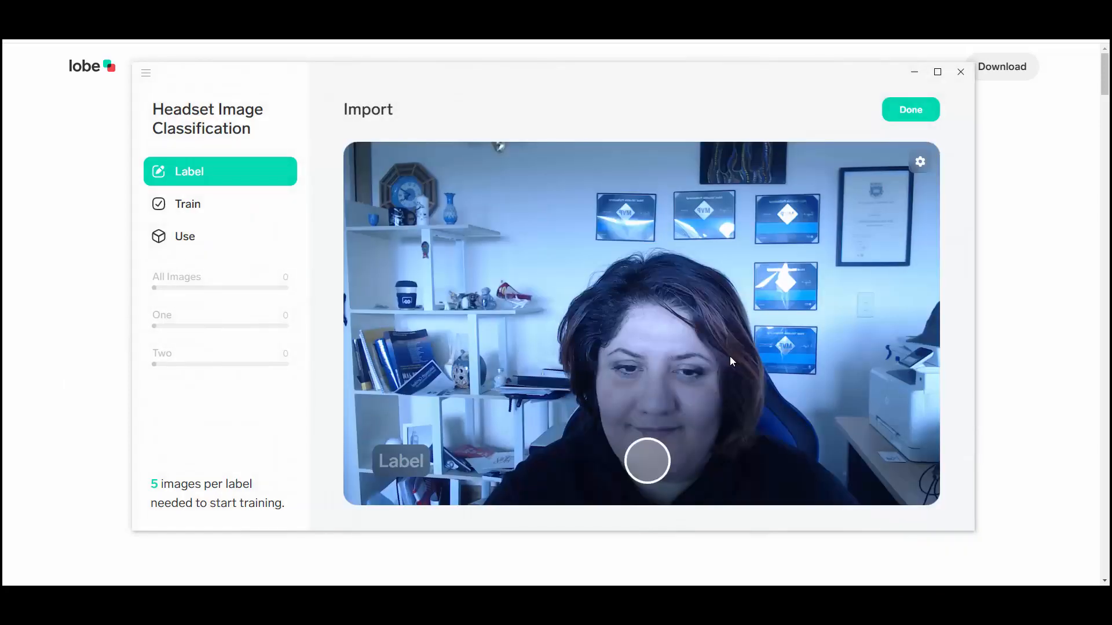
pyautogui.click(920, 161)
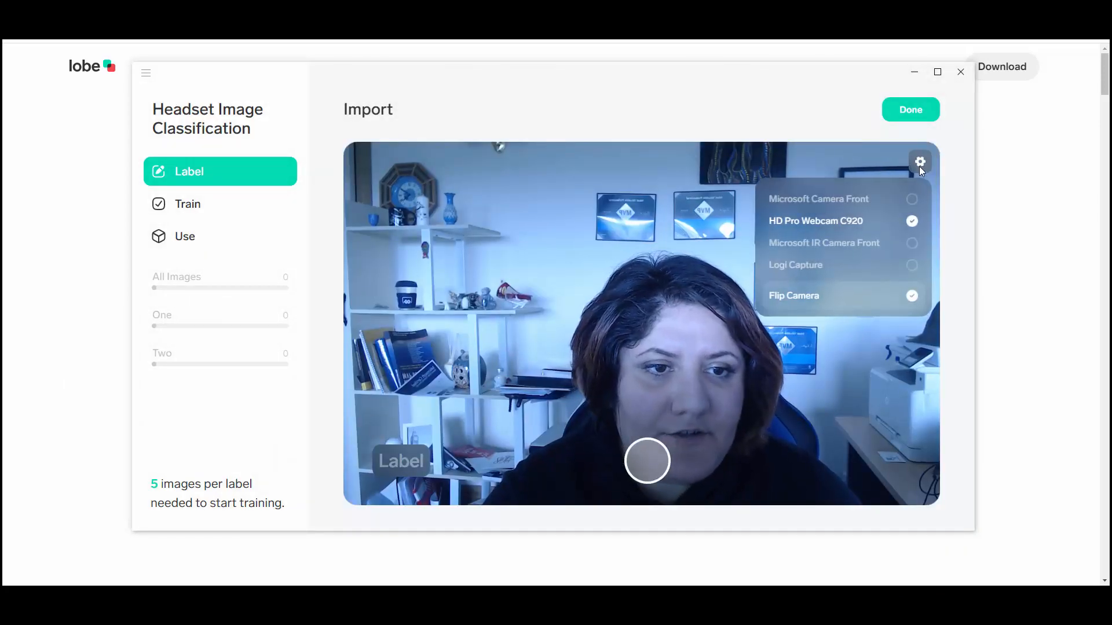
pyautogui.click(534, 295)
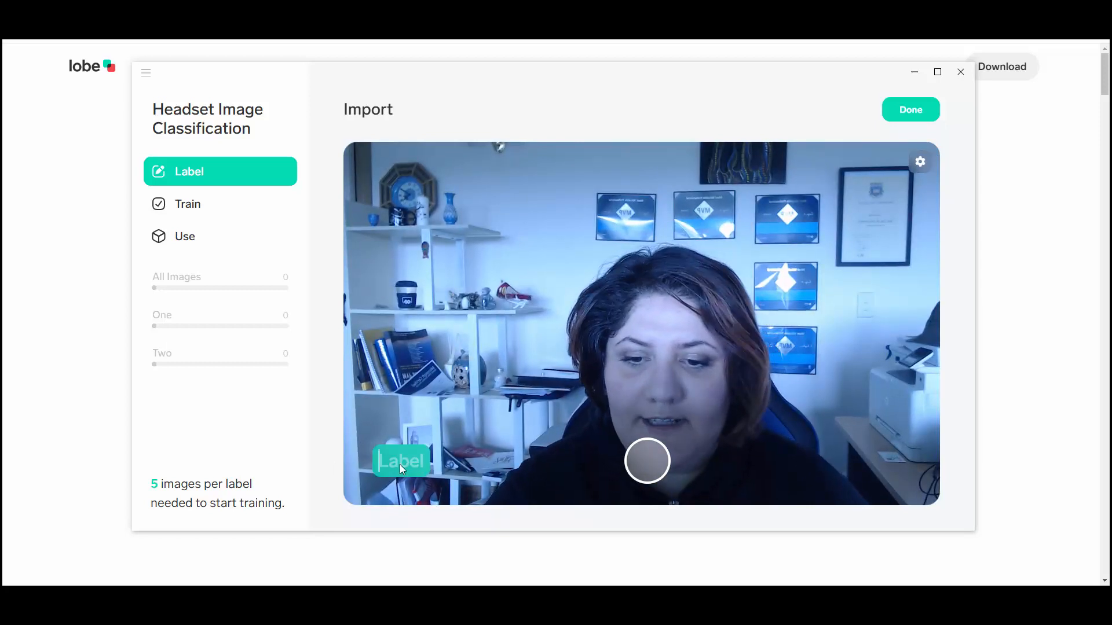
# Set the label for the webcam captures to No Headset
pyautogui.write('H')
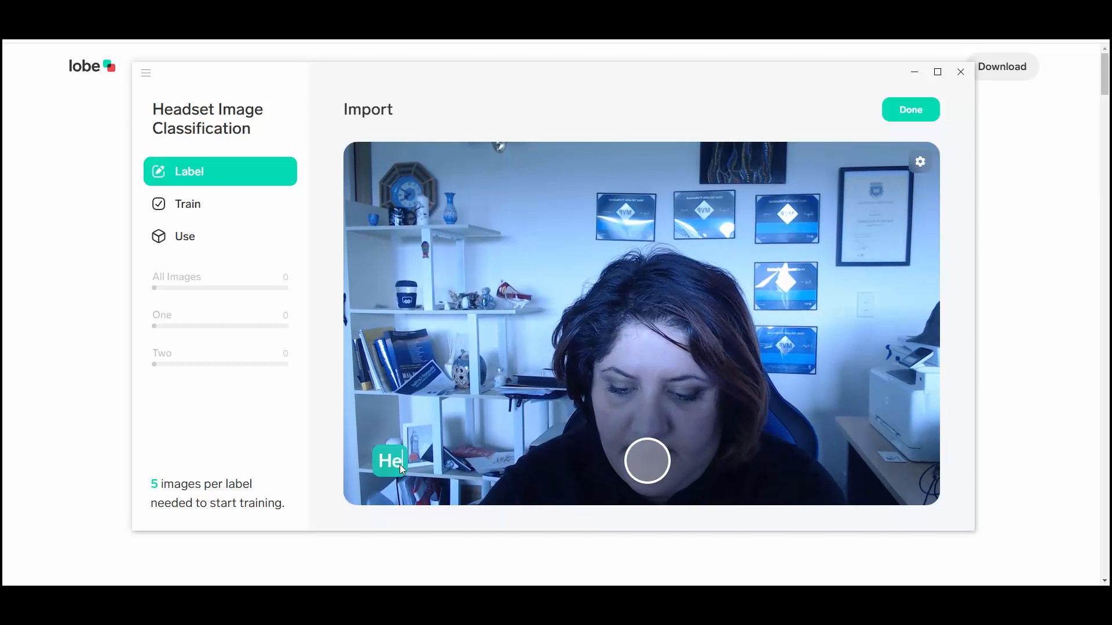
pyautogui.press('BackSpace')
pyautogui.write('No Hea')
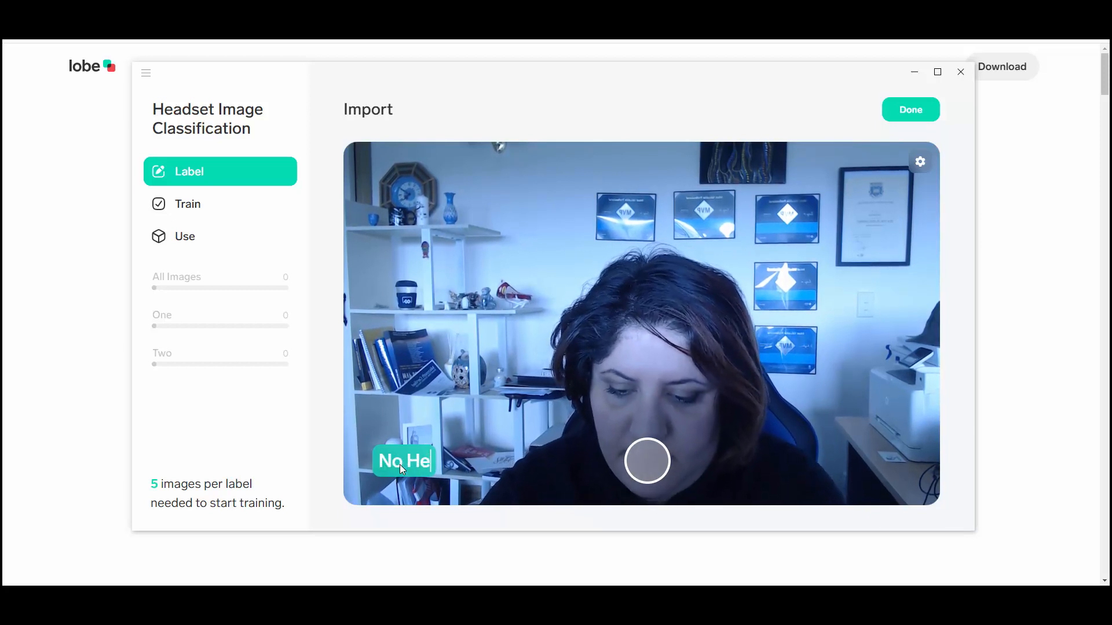
pyautogui.write('dset')
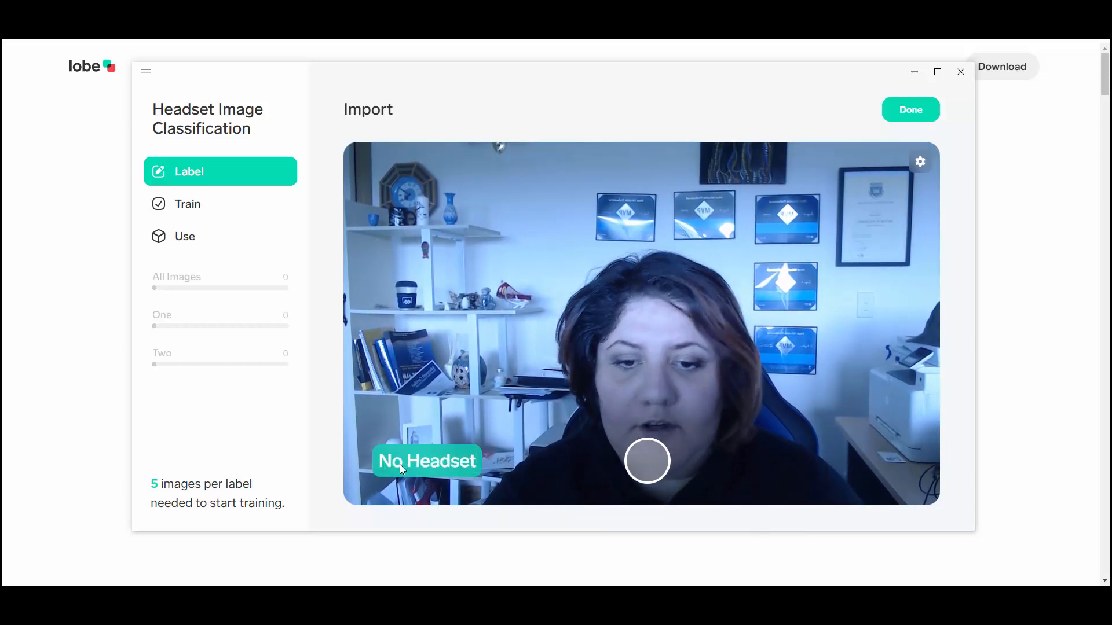
pyautogui.press('Return')
# Capture a single photo and a burst of webcam images without the headset, and finish the import
pyautogui.click(650, 458)
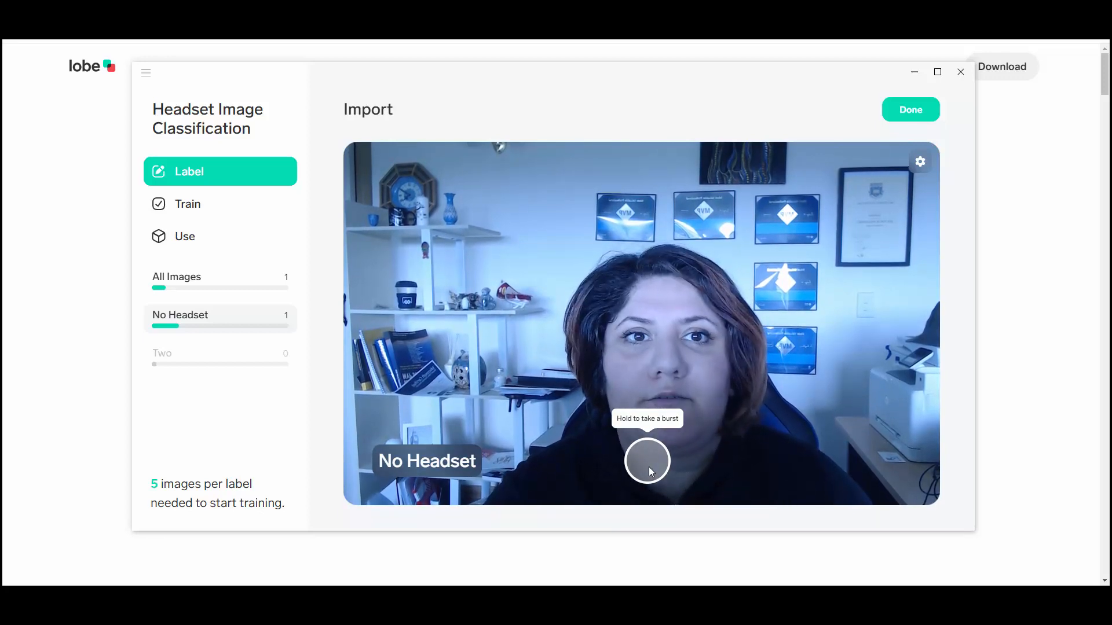
pyautogui.moveTo(649, 467); pyautogui.dragTo(649, 467)
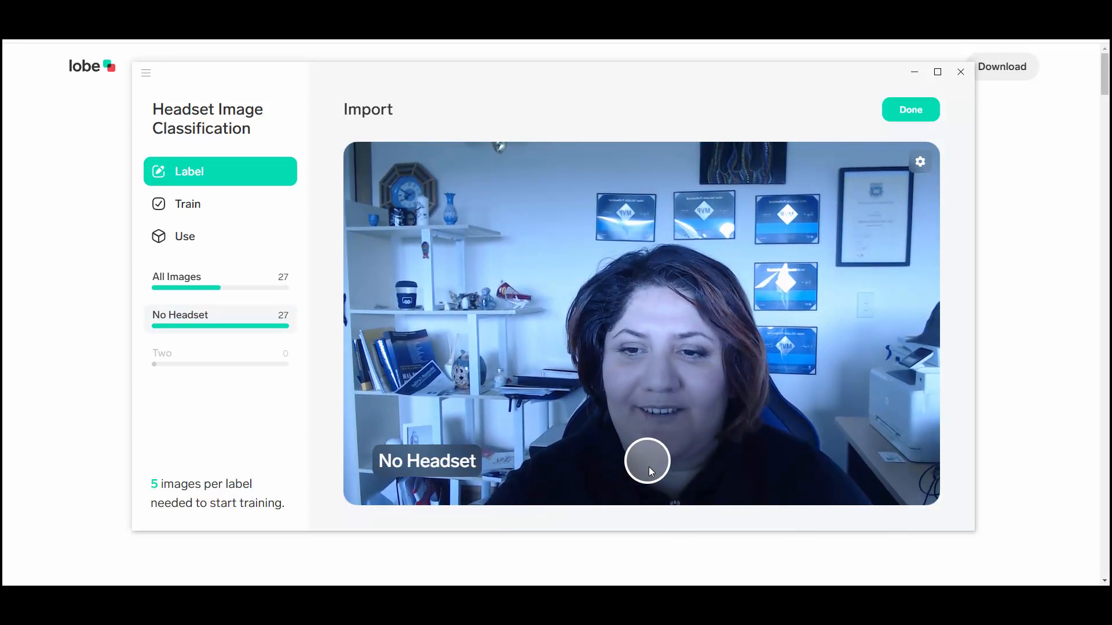
pyautogui.click(908, 111)
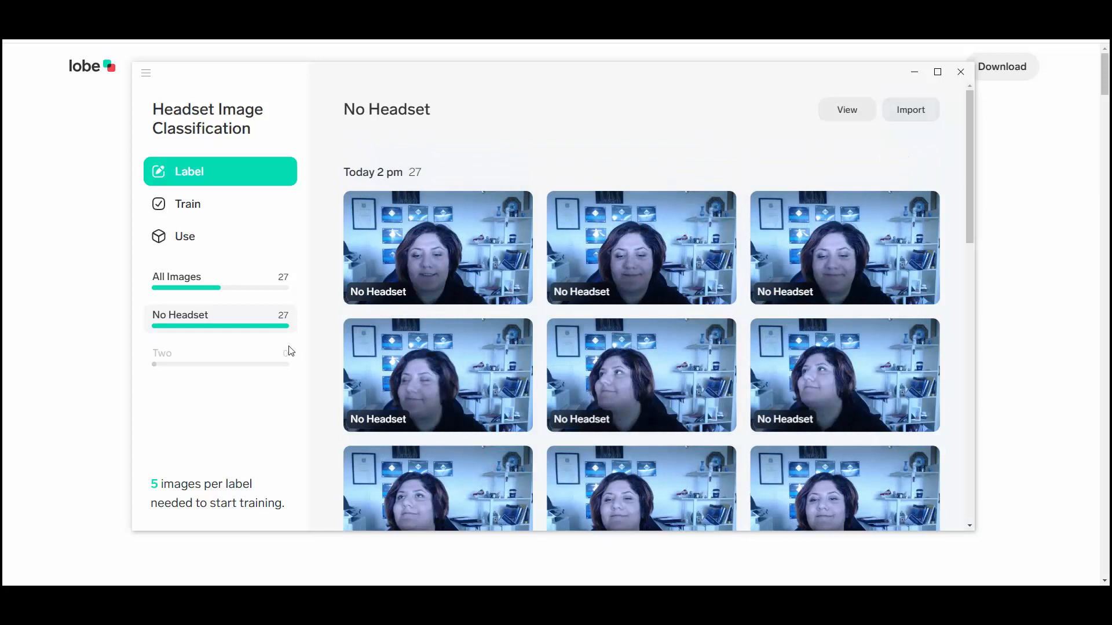
# Reopen the webcam import and change the capture label to Headset
pyautogui.click(909, 116)
pyautogui.click(797, 224)
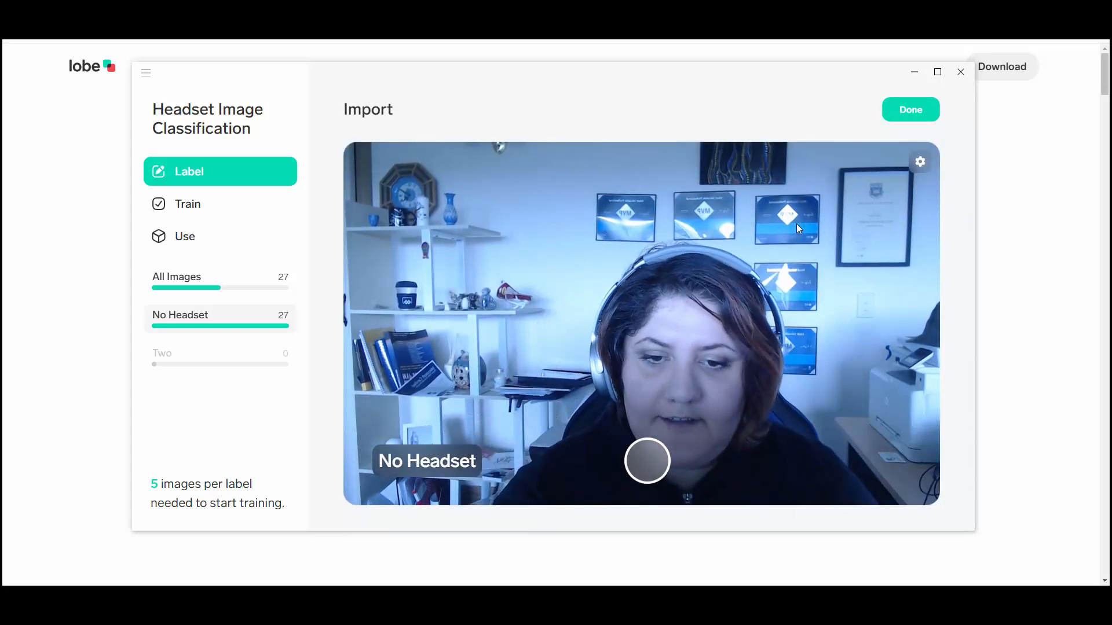
pyautogui.click(447, 465)
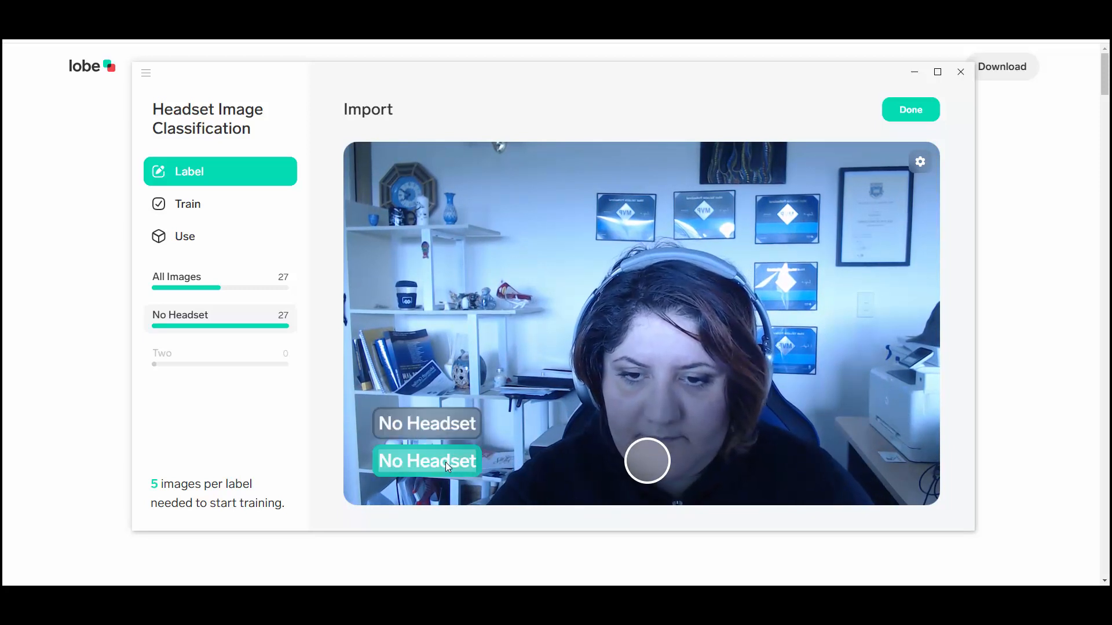
pyautogui.click(402, 461)
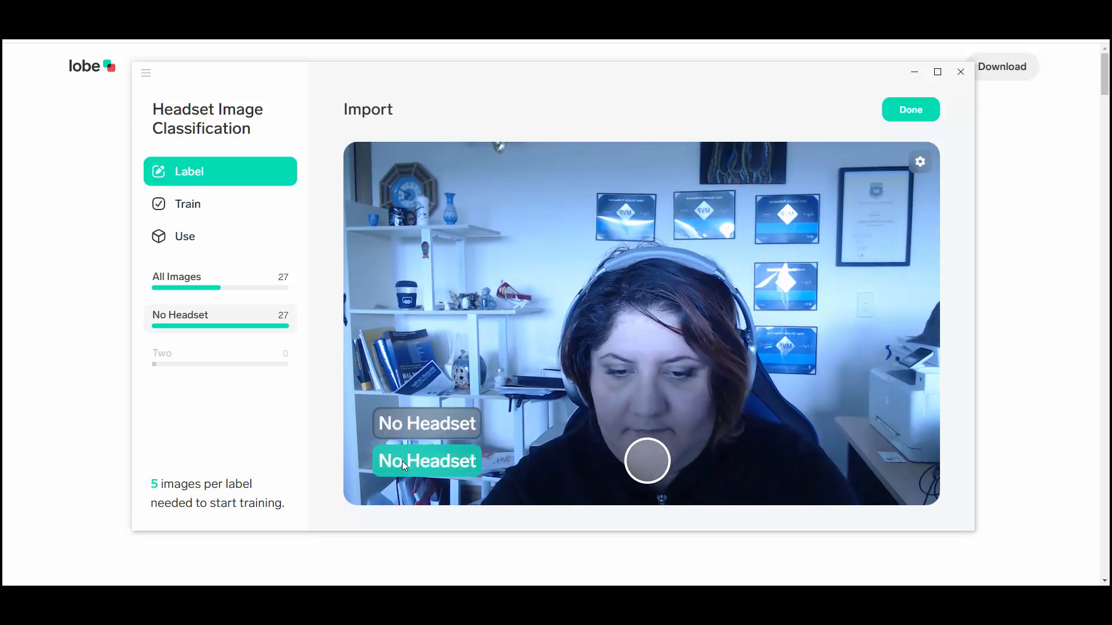
pyautogui.press('BackSpace')
pyautogui.press('BackSpace')
pyautogui.press('BackSpace')
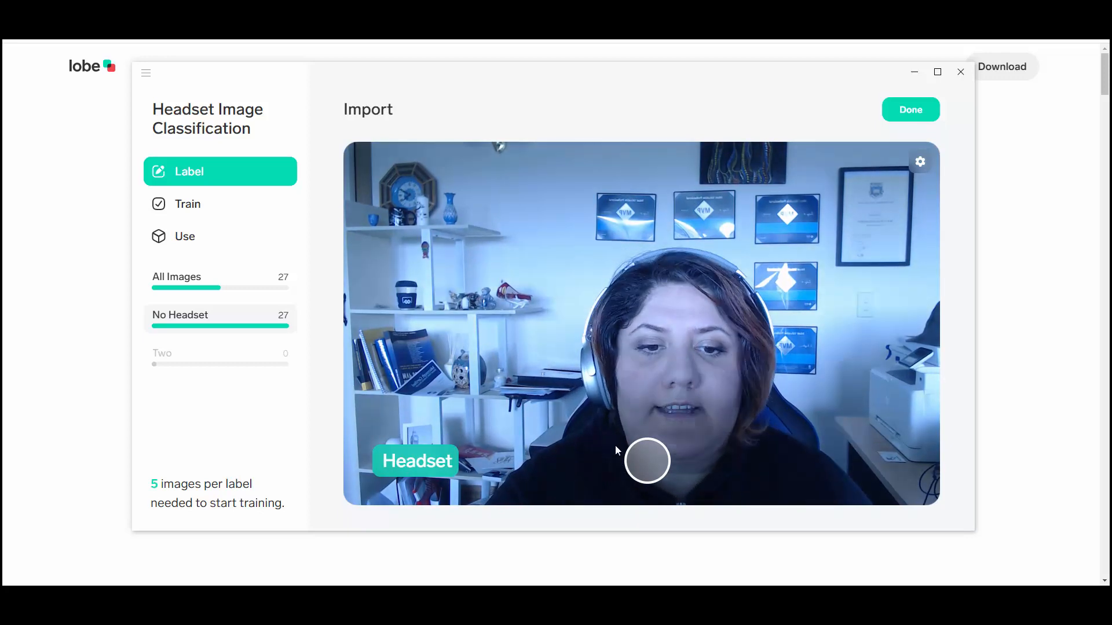
# Capture a burst of webcam images wearing the headset under the Headset label, and finish the import
pyautogui.click(647, 459)
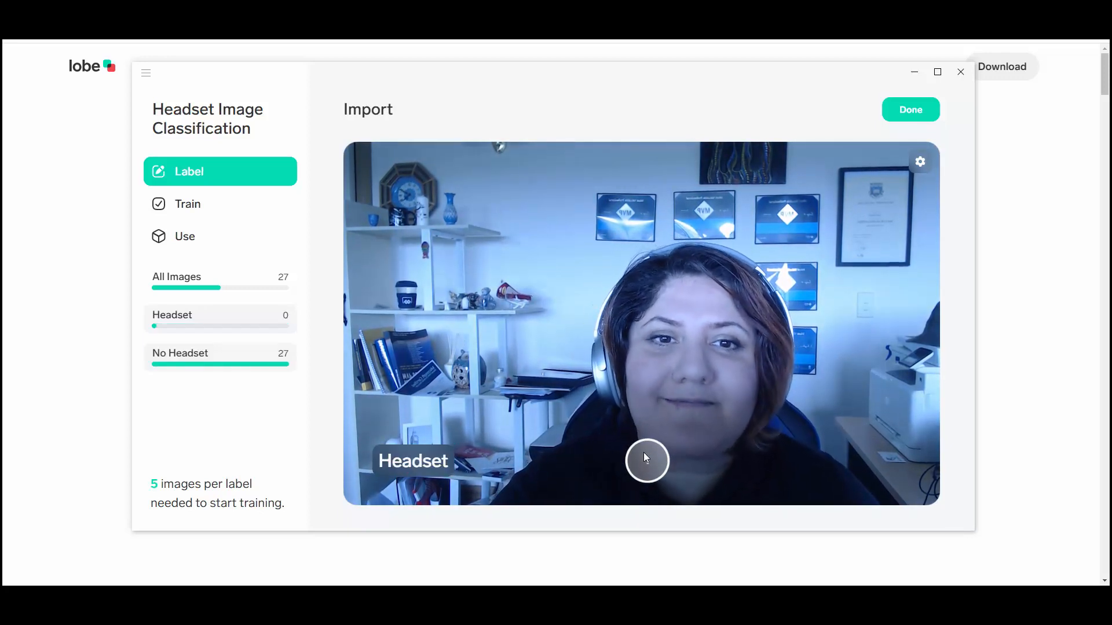
pyautogui.moveTo(646, 458); pyautogui.dragTo(646, 458)
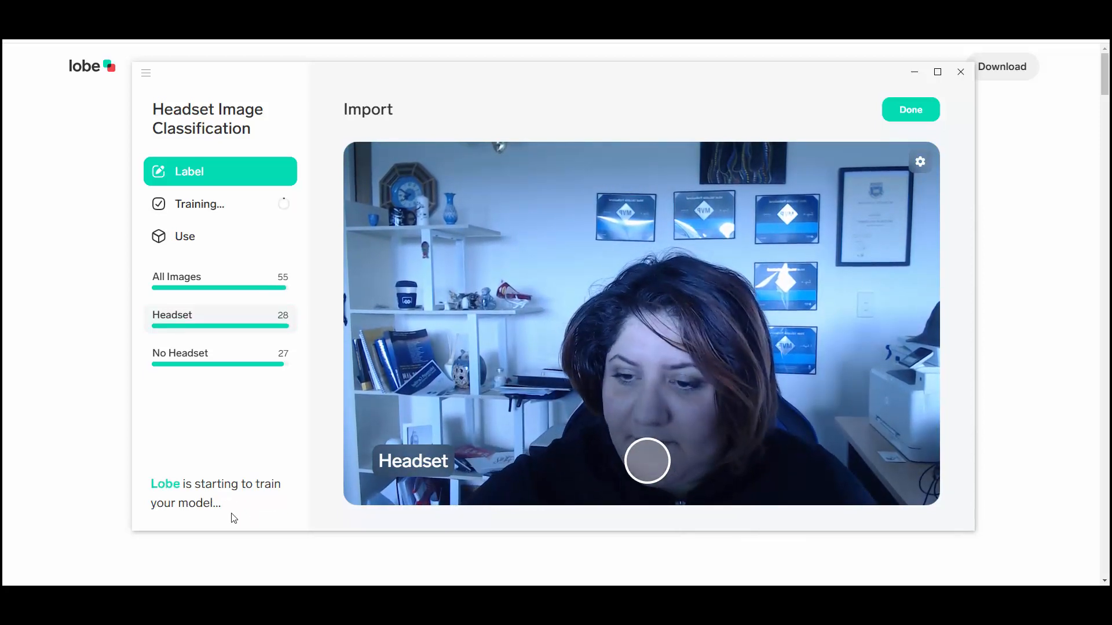
pyautogui.moveTo(214, 332)
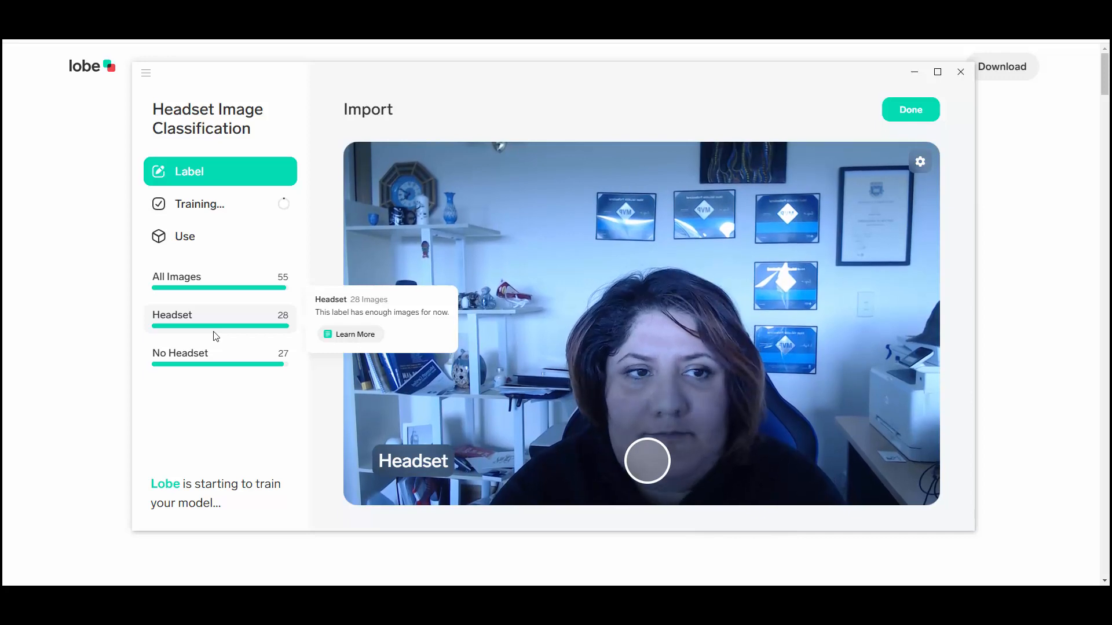
pyautogui.click(902, 110)
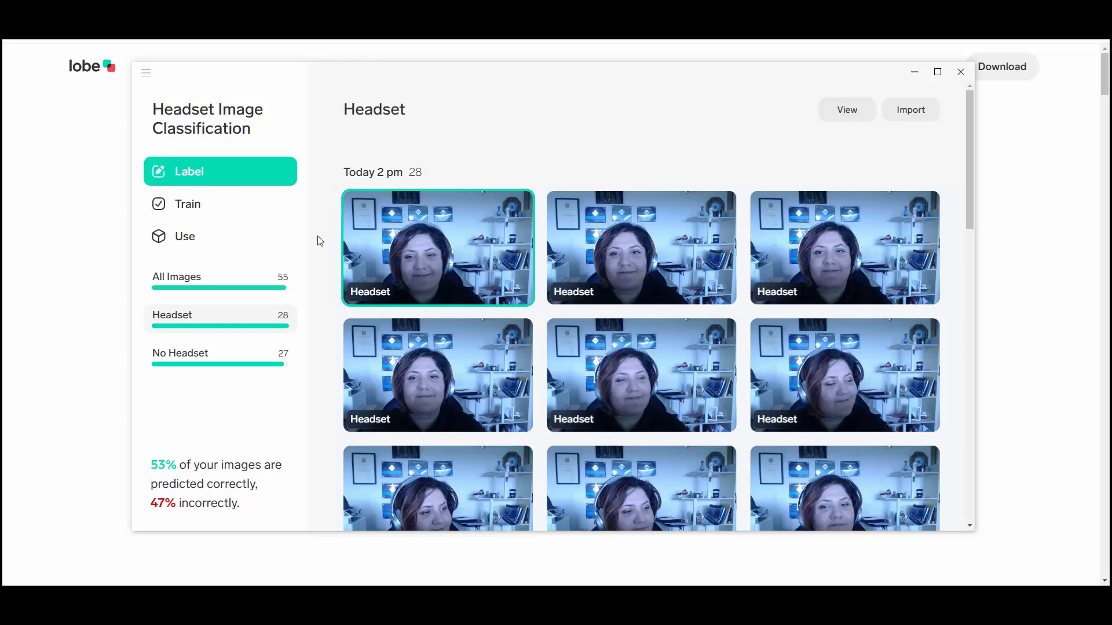
# Test the trained model on the live camera and confirm its correct Headset and No Headset predictions
pyautogui.click(191, 244)
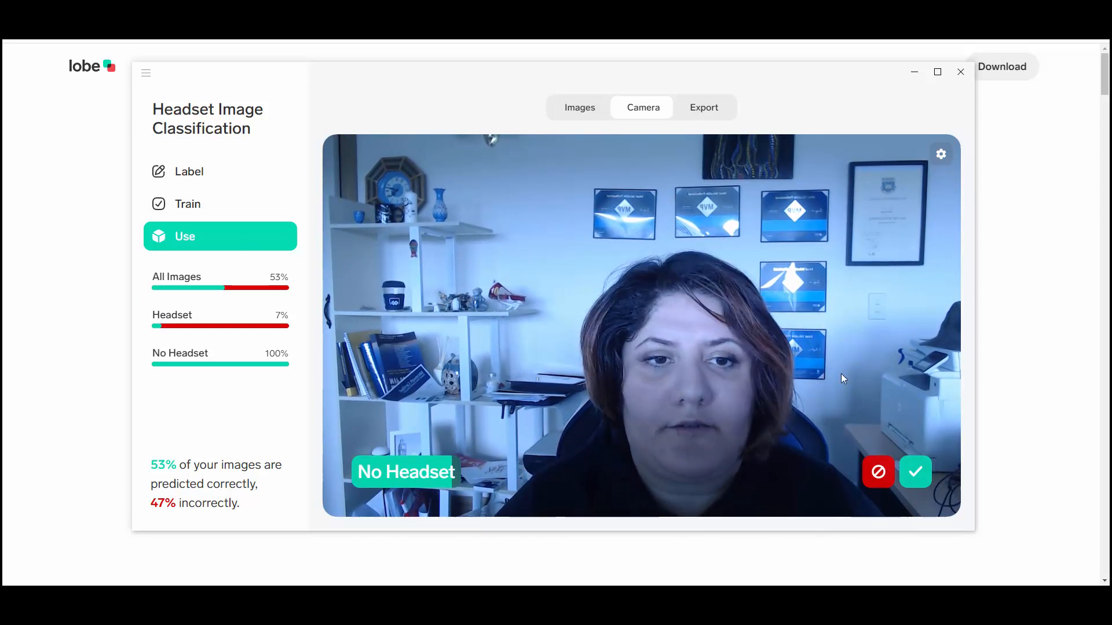
pyautogui.click(913, 473)
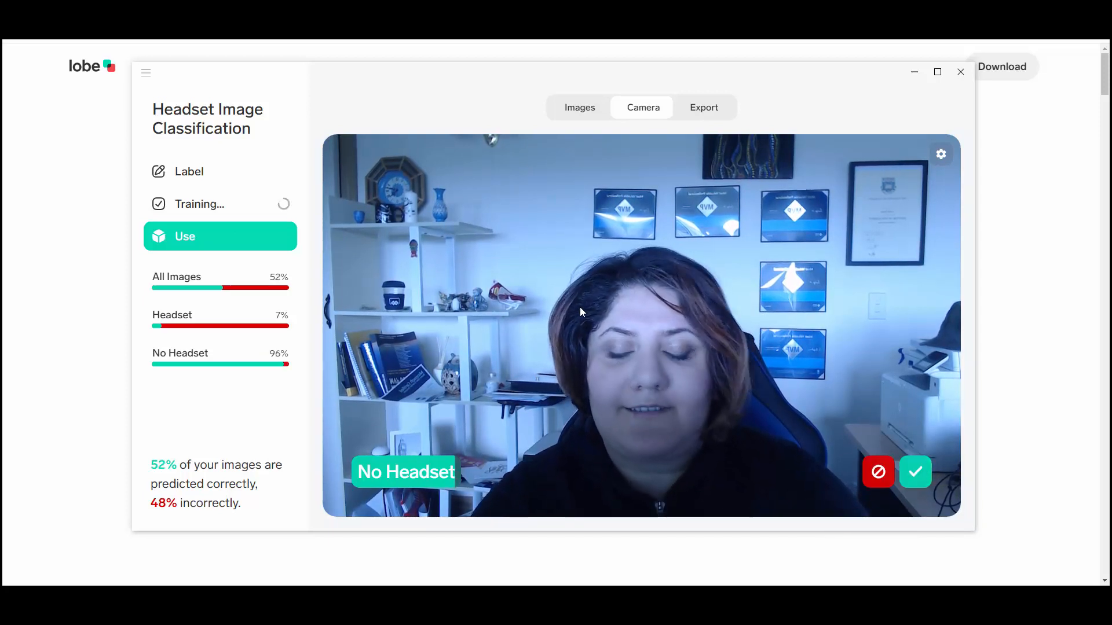
pyautogui.click(912, 471)
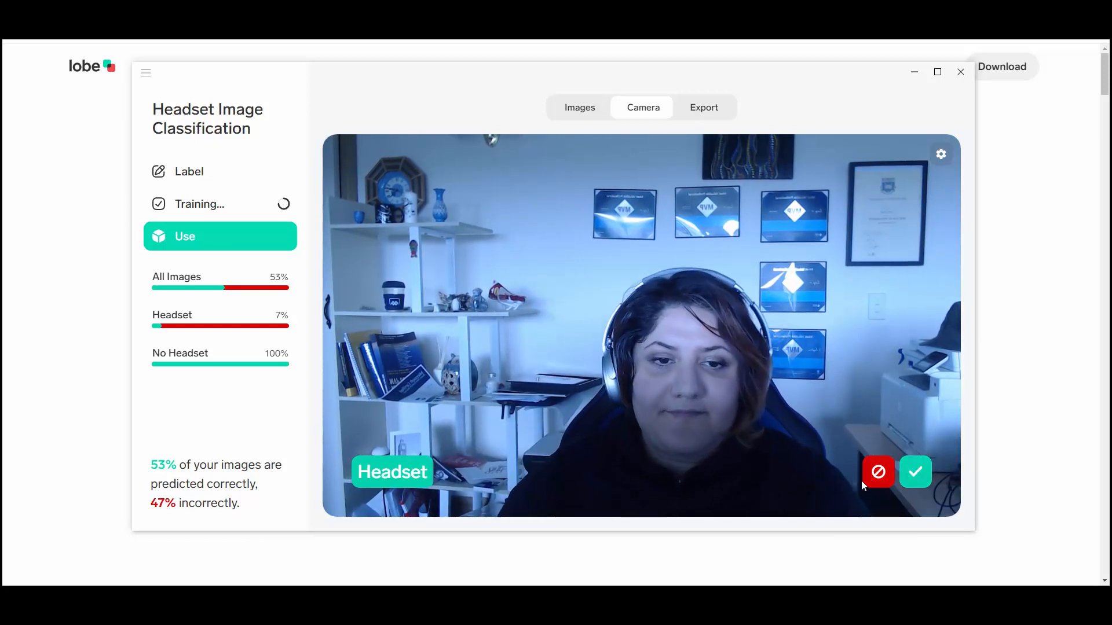
pyautogui.click(915, 473)
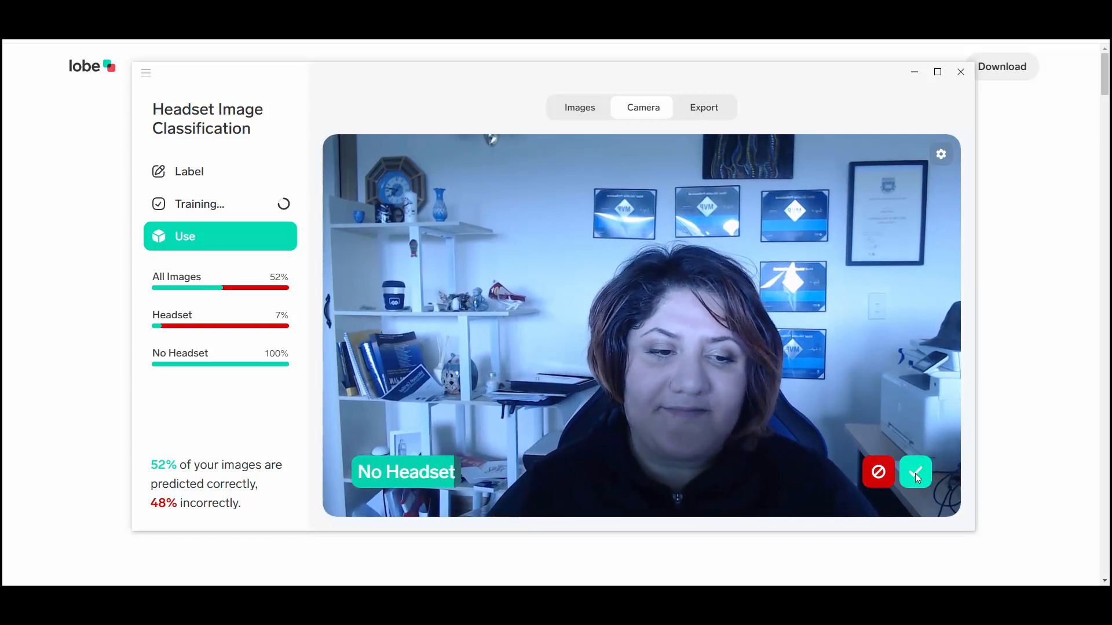
pyautogui.click(915, 473)
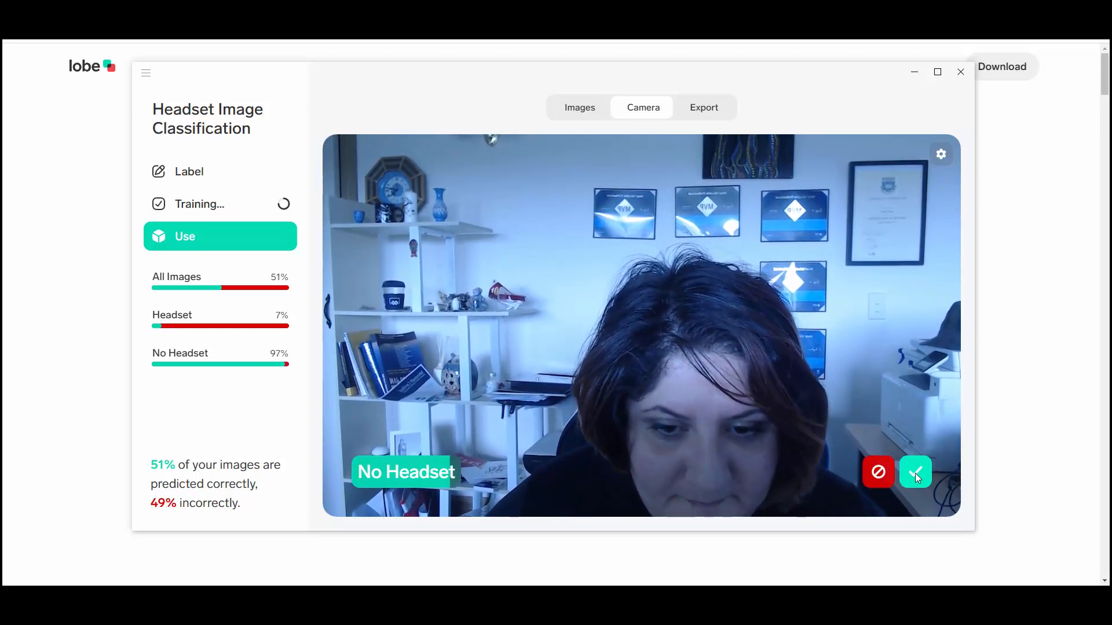
pyautogui.click(915, 473)
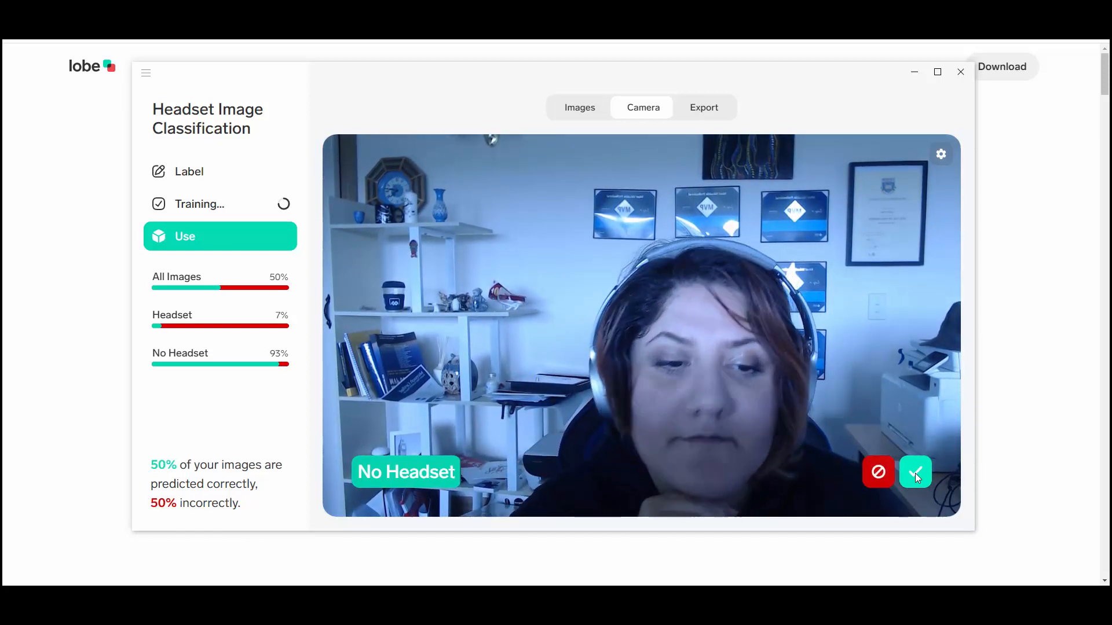
# Mark the model's live camera Headset predictions as incorrect to feed back into training
pyautogui.click(878, 472)
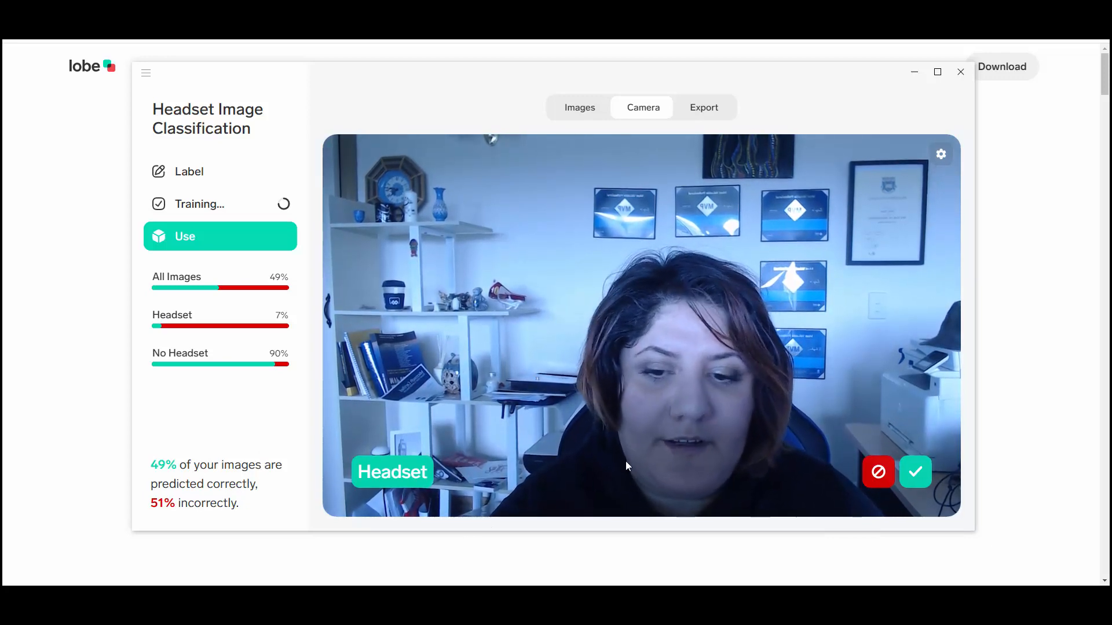
pyautogui.click(877, 474)
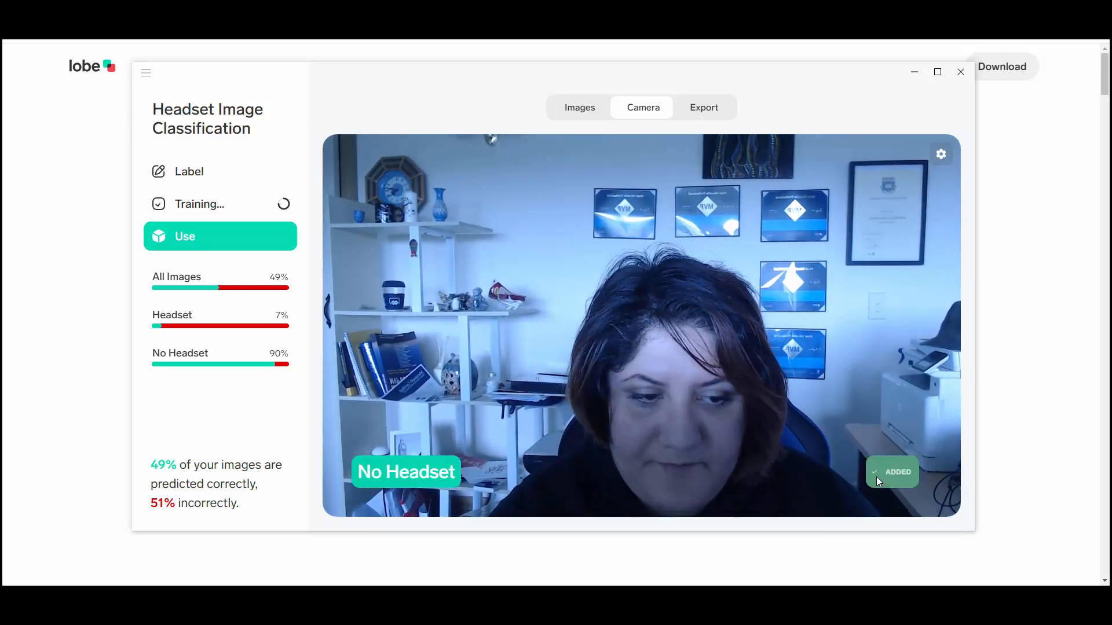
pyautogui.click(902, 474)
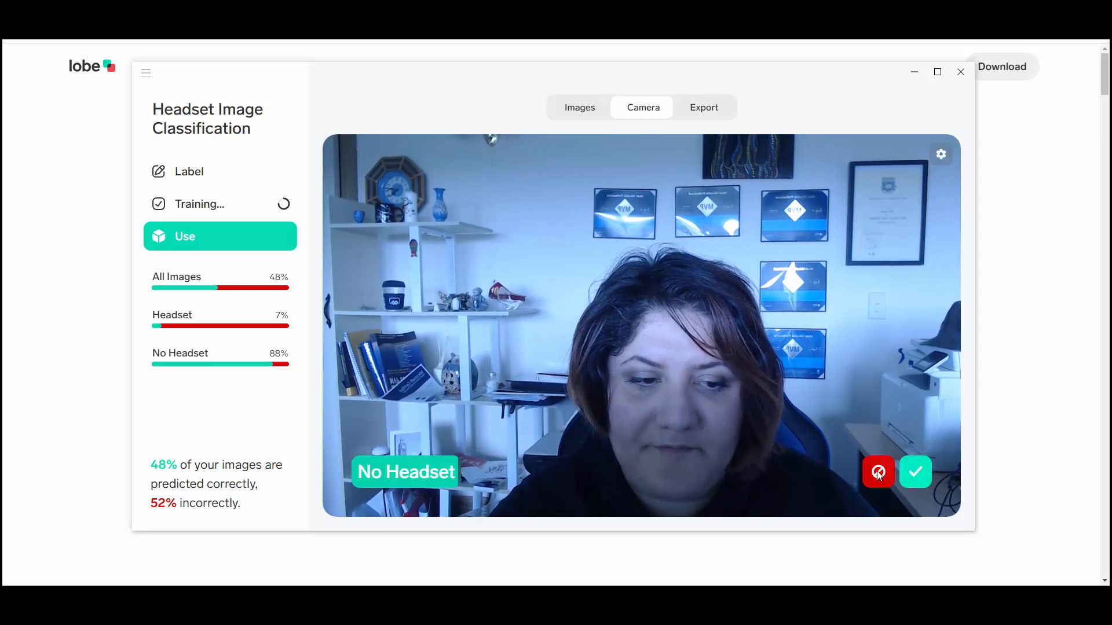
# Mark the model's live camera No Headset prediction as correct
pyautogui.click(915, 471)
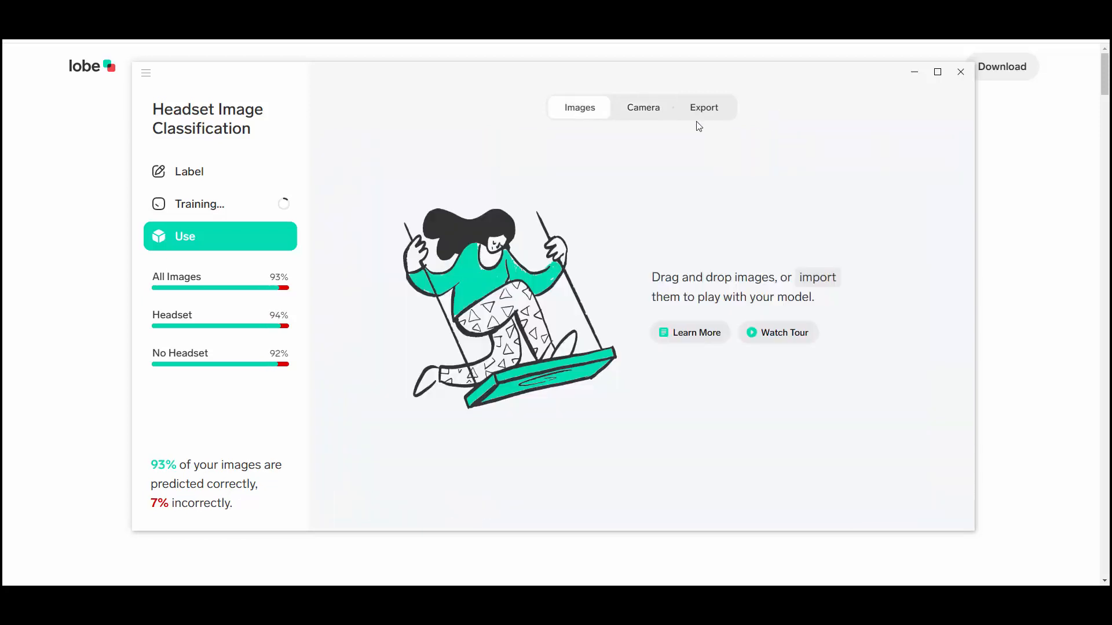
# Review the Headset training results and display the model's export options
pyautogui.moveTo(712, 110)
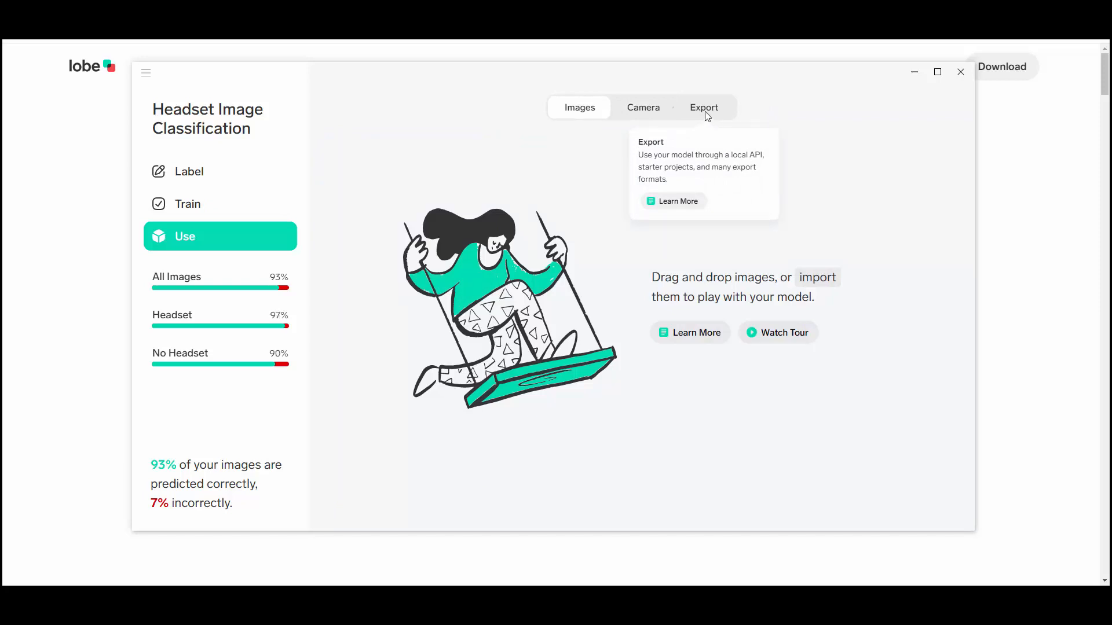
pyautogui.click(200, 210)
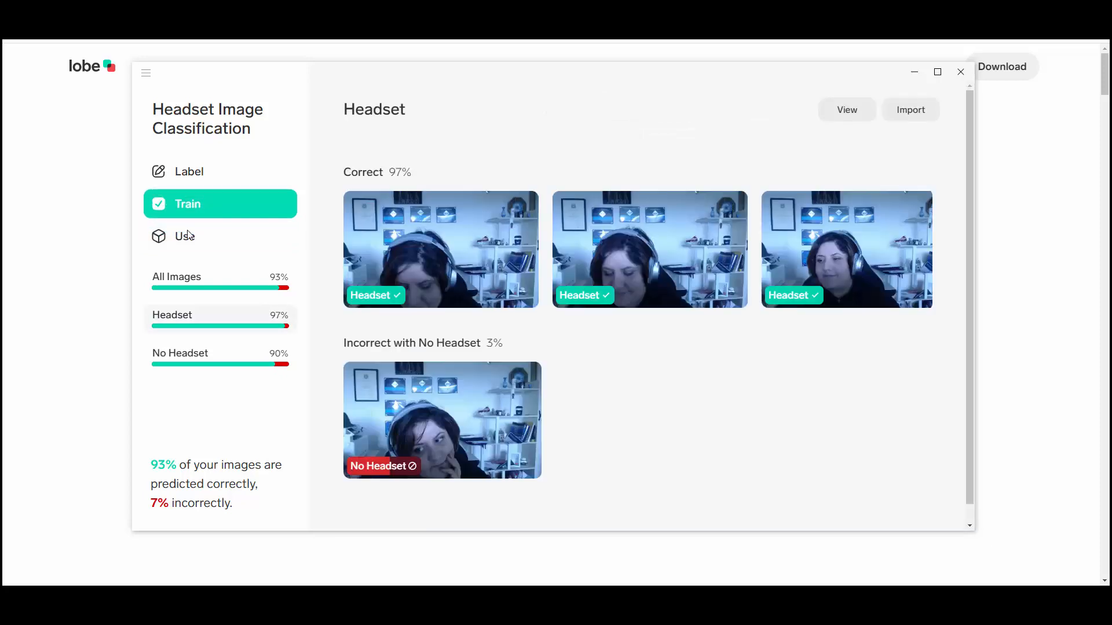
pyautogui.click(198, 226)
pyautogui.click(702, 110)
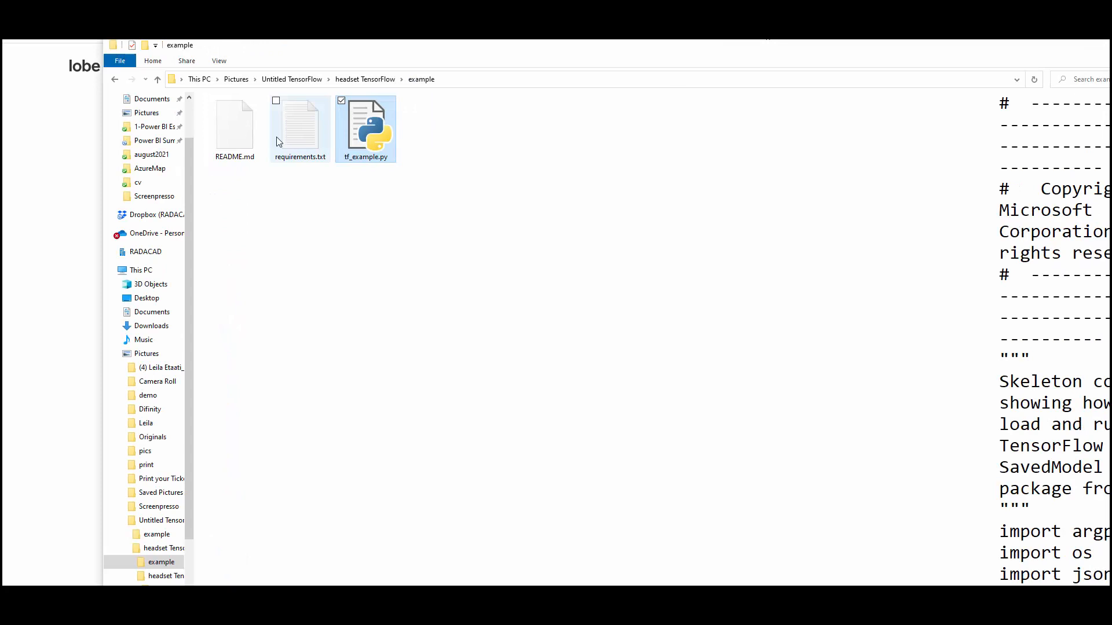
# Switch to File Explorer and look through the exported headset TensorFlow folder, including its nested model folder and variables folder
pyautogui.click(247, 152)
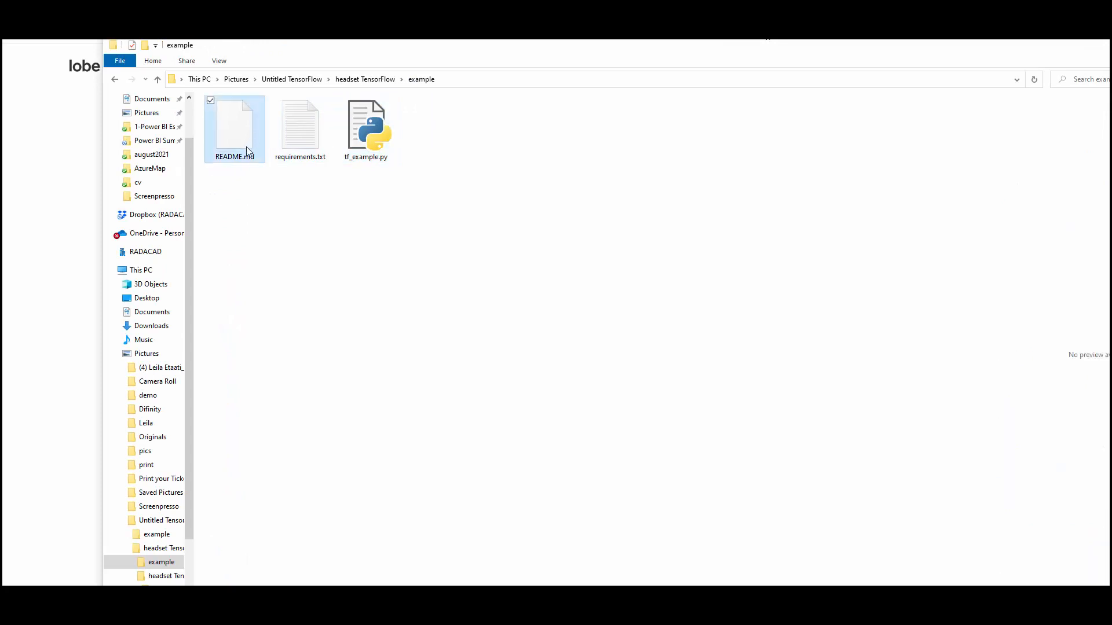
pyautogui.click(362, 79)
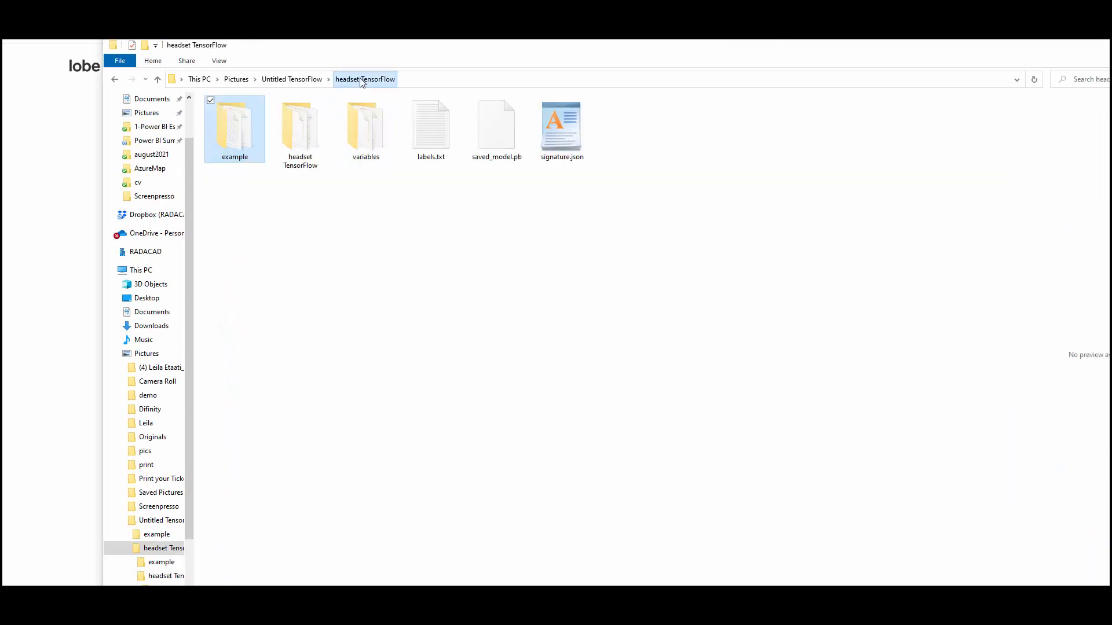
pyautogui.click(293, 141)
pyautogui.doubleClick(294, 141)
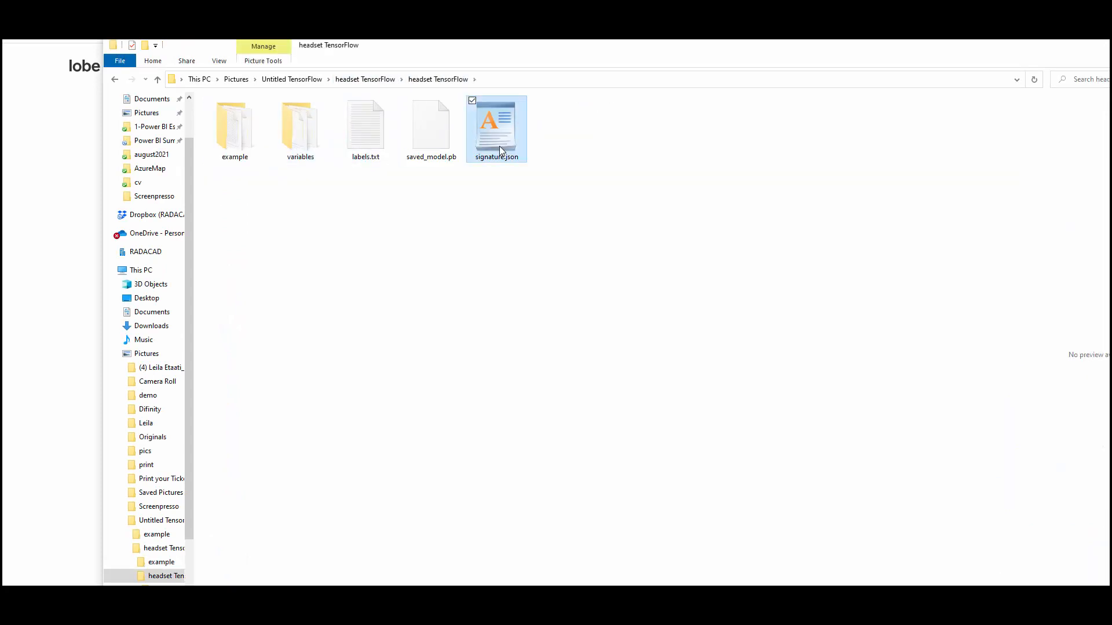
pyautogui.click(426, 157)
pyautogui.doubleClick(296, 139)
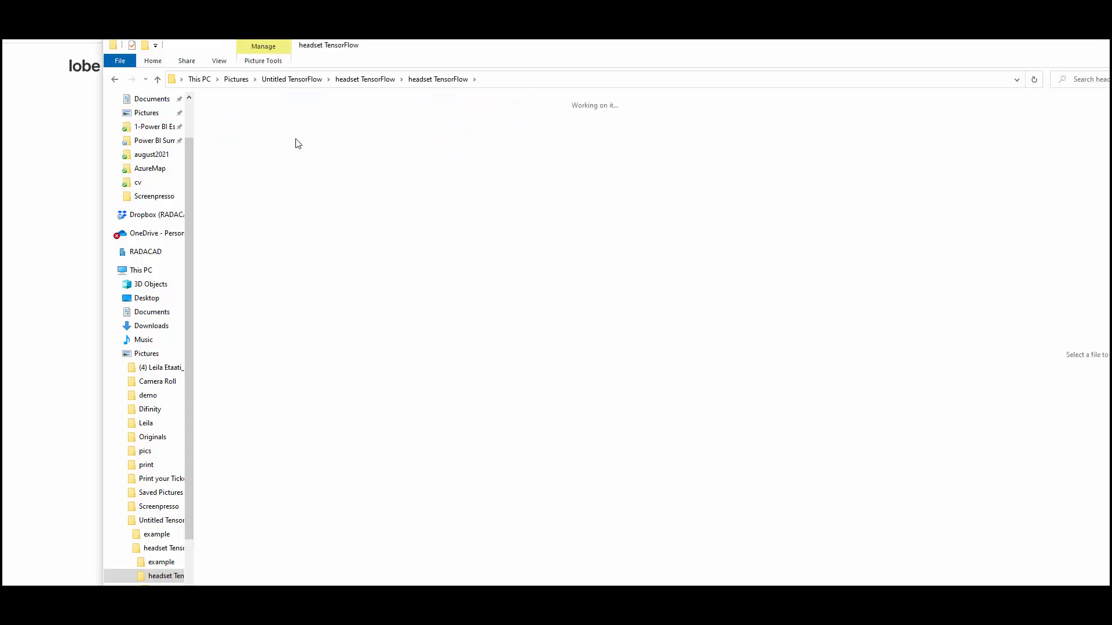
pyautogui.click(456, 81)
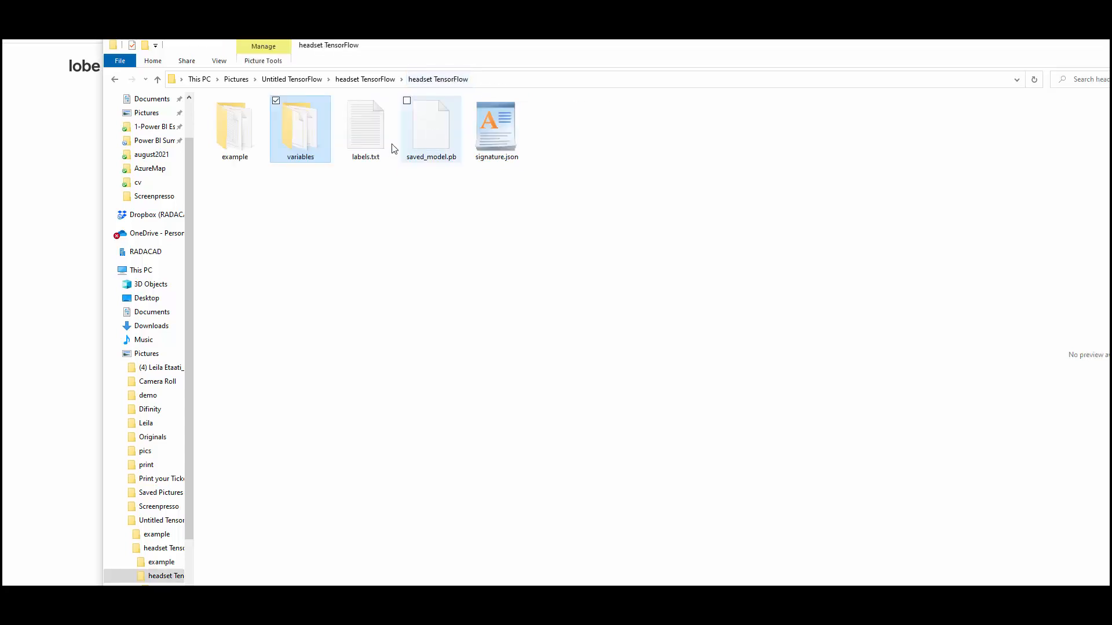
# Open tf_example.py from the nested example folder in a code editor, examine the whole script, and leave the editor
pyautogui.click(240, 132)
pyautogui.doubleClick(240, 132)
pyautogui.click(370, 118)
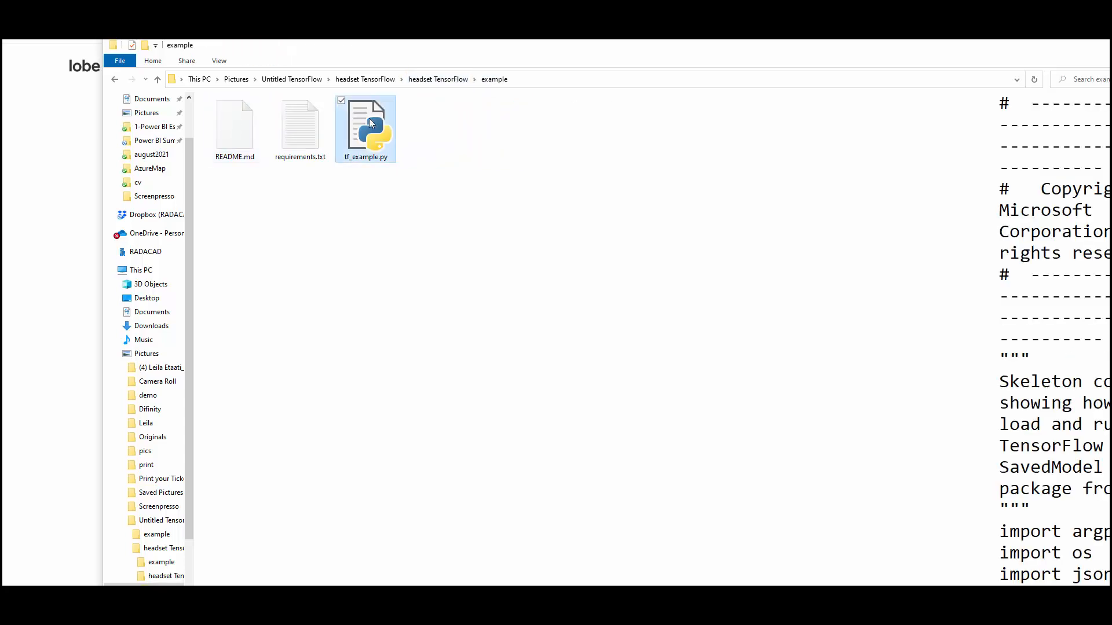
pyautogui.rightClick(369, 118)
pyautogui.click(261, 230)
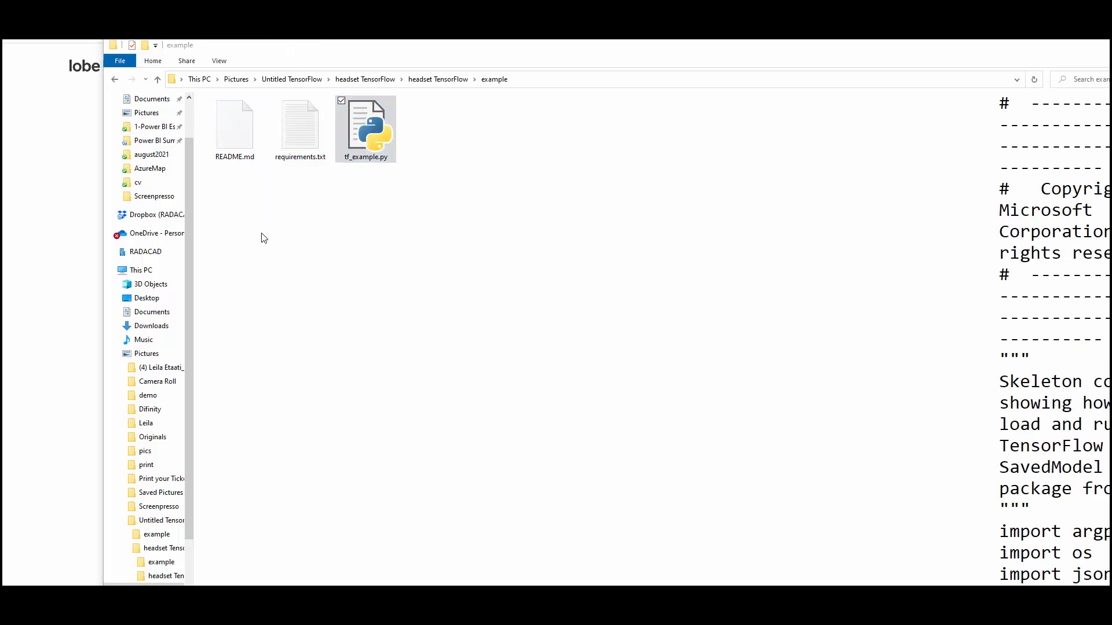
pyautogui.press('F11')
pyautogui.scroll(-9, 323, 419)
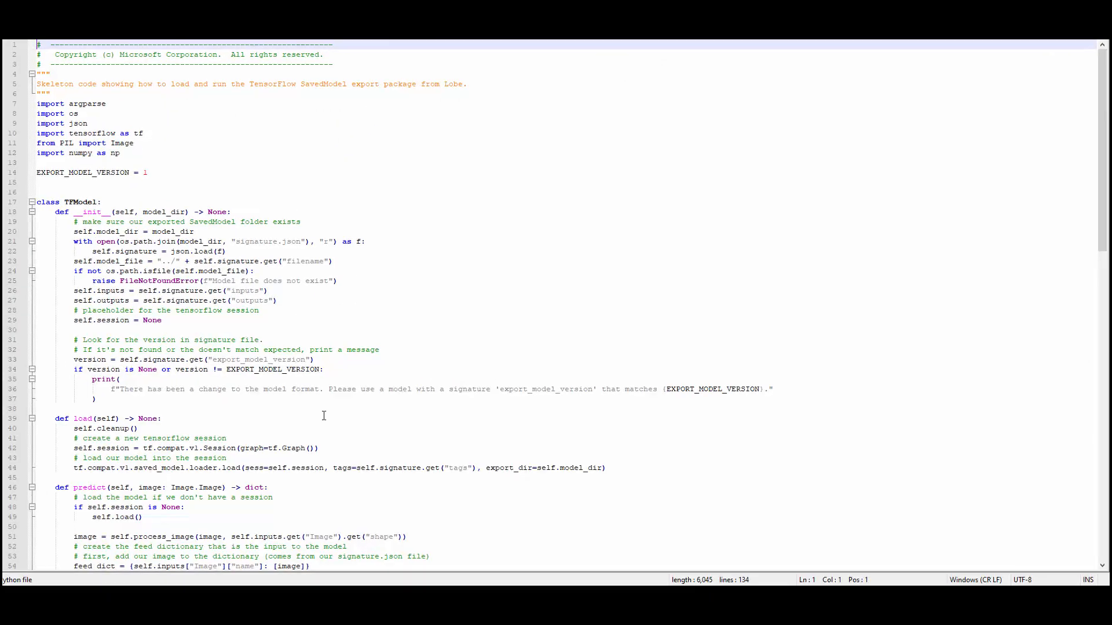
pyautogui.scroll(-18, 322, 418)
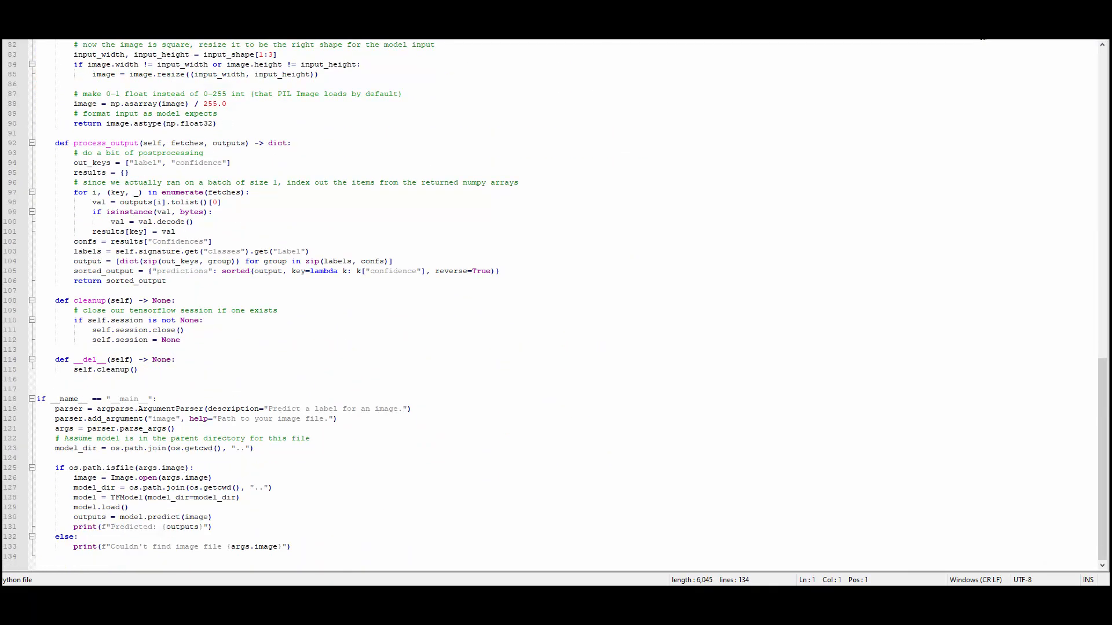
pyautogui.click(979, 31)
# Return to Lobe and examine the Lobe Connect JSON request code and output format, and close the details
pyautogui.moveTo(1072, 52); pyautogui.dragTo(865, 74)
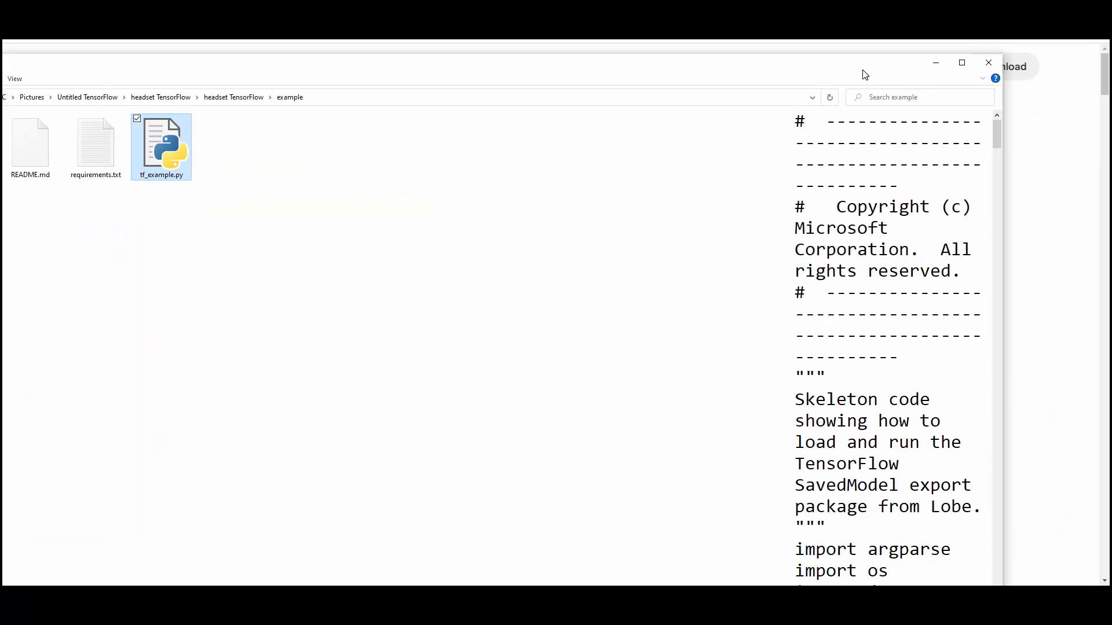
pyautogui.click(945, 74)
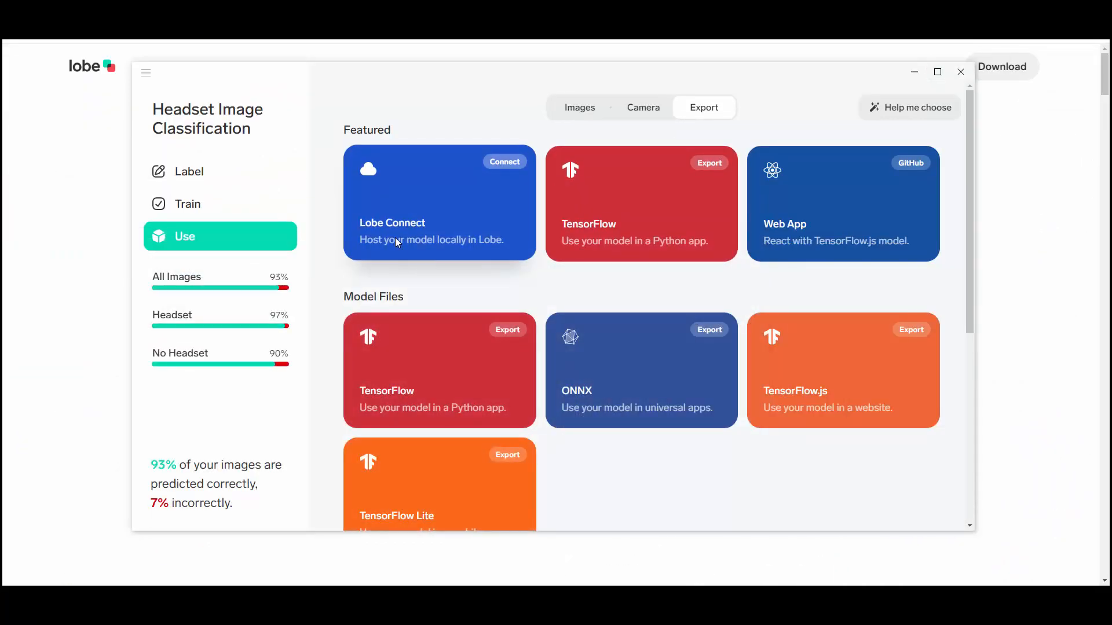
pyautogui.click(397, 243)
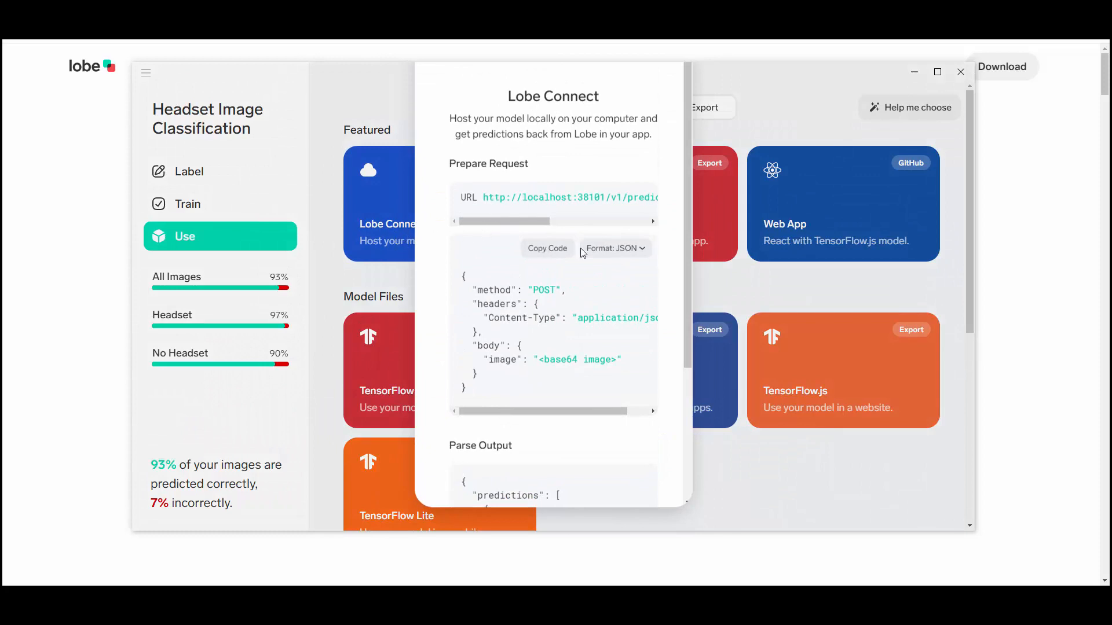
pyautogui.moveTo(467, 282); pyautogui.dragTo(516, 399)
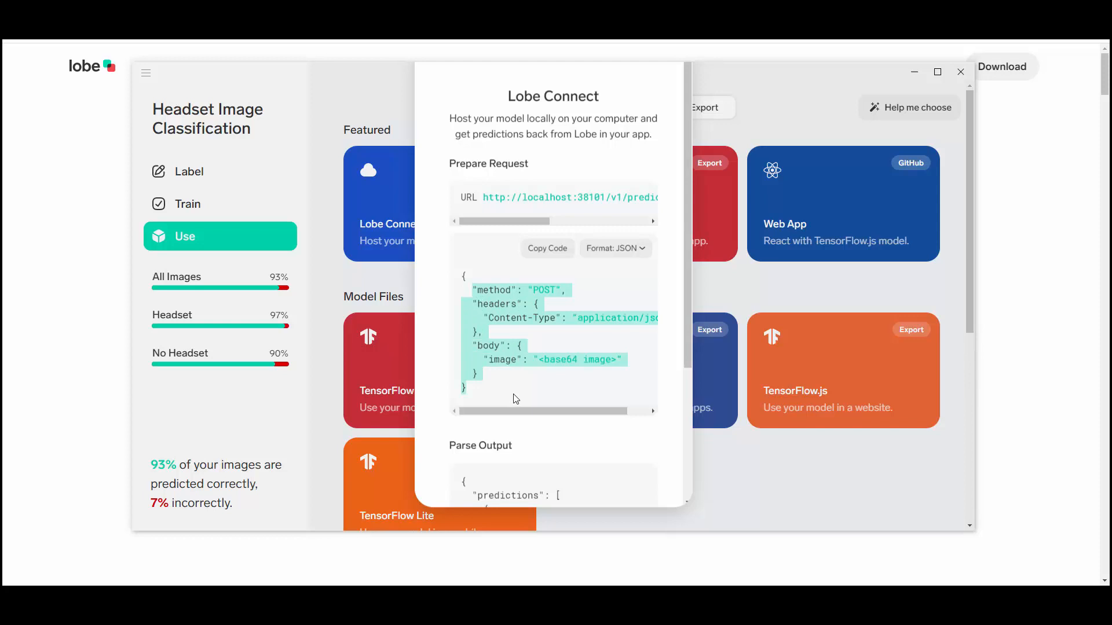
pyautogui.scroll(-3, 515, 396)
pyautogui.scroll(3, 513, 394)
pyautogui.click(752, 497)
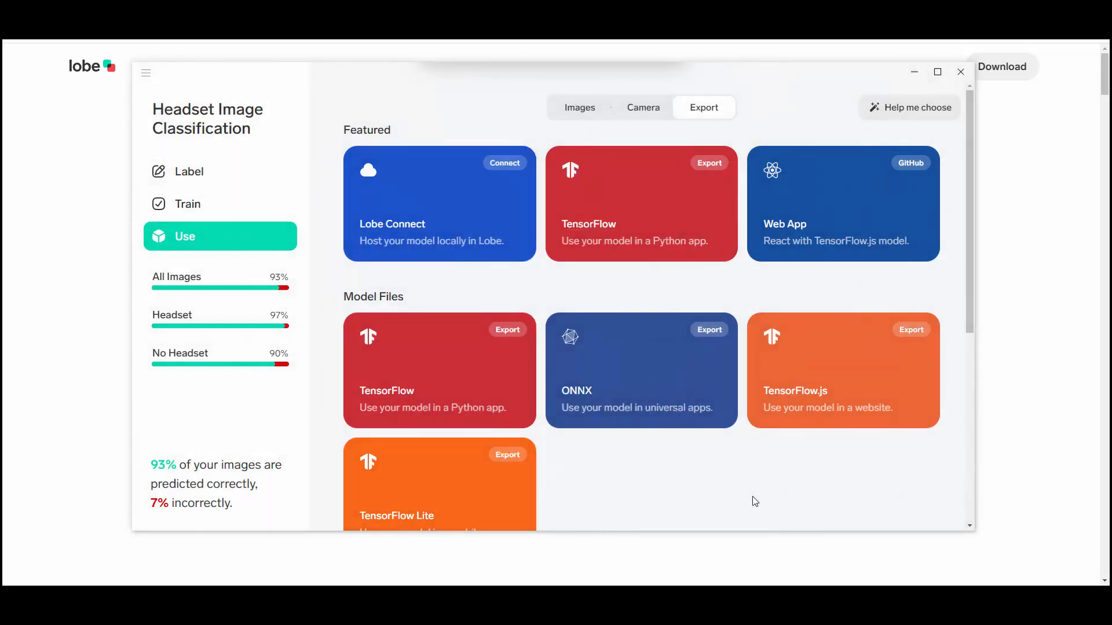